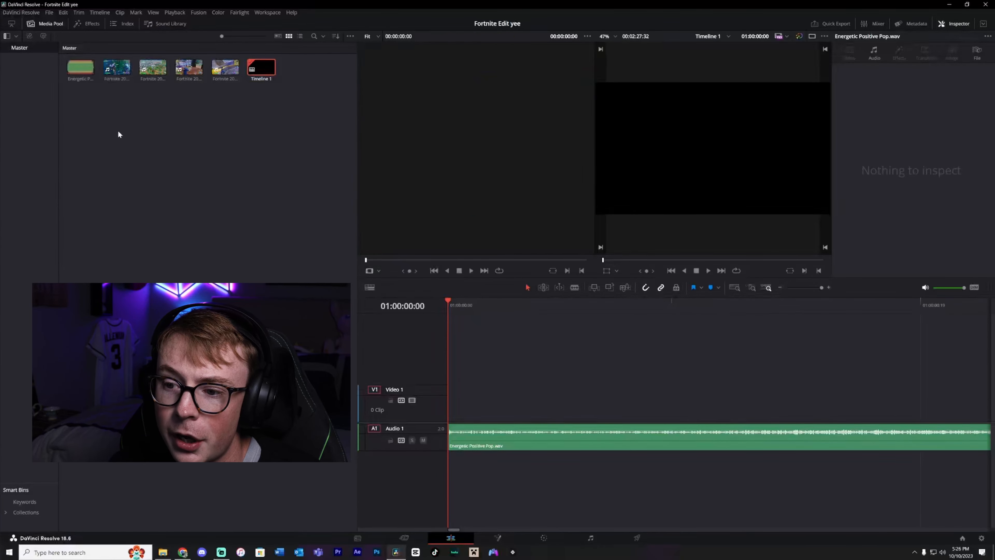
Add the Fortnite gameplay clip to the start of the timeline above the music and pull its clip audio level down.
left_click_drag(225, 68, 450, 363)
scroll(523, 372, "down", 8)
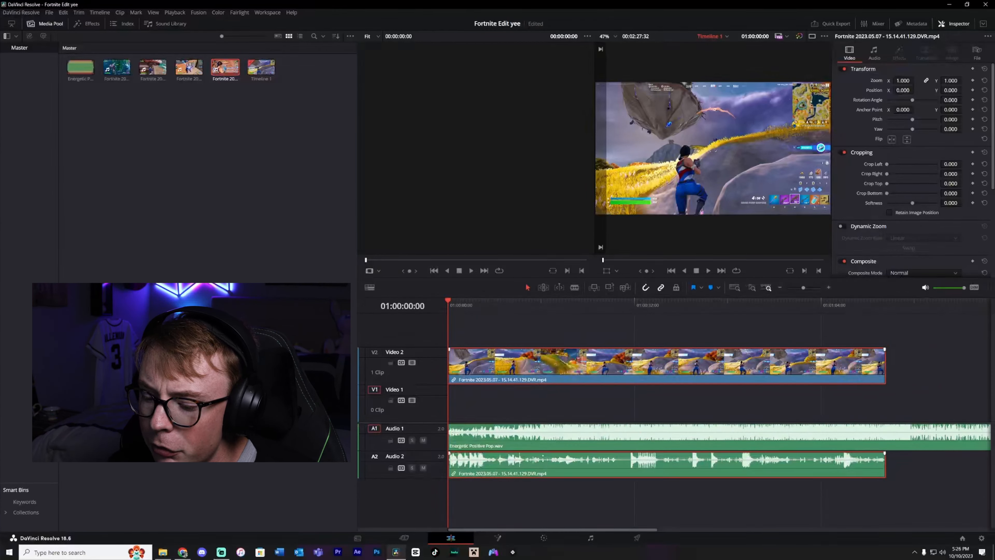
left_click_drag(542, 456, 542, 469)
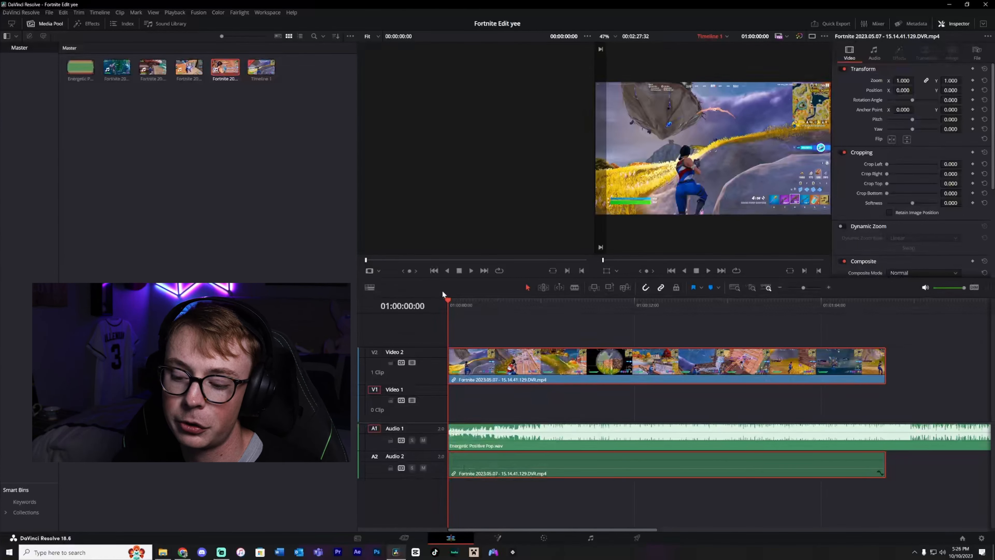
left_click(514, 399)
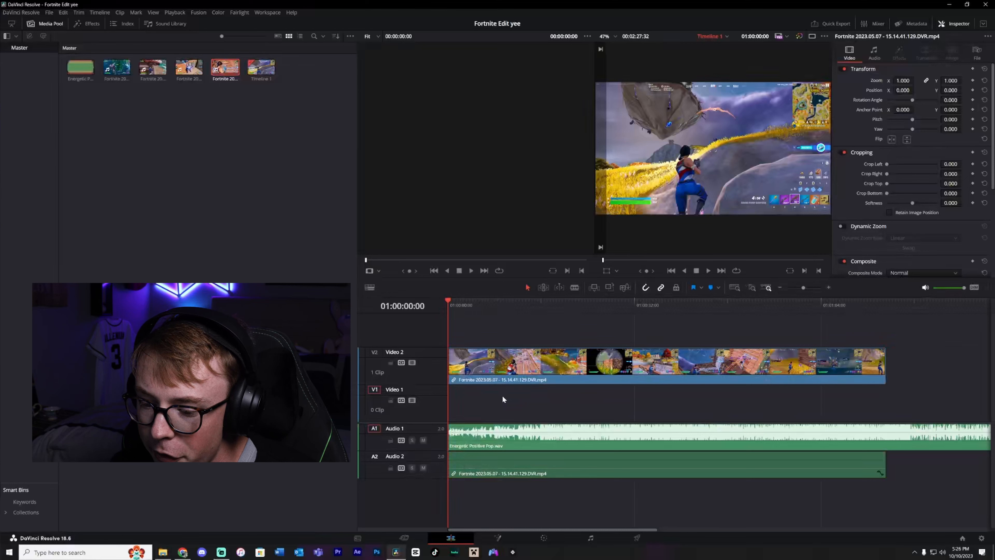
left_click(451, 367)
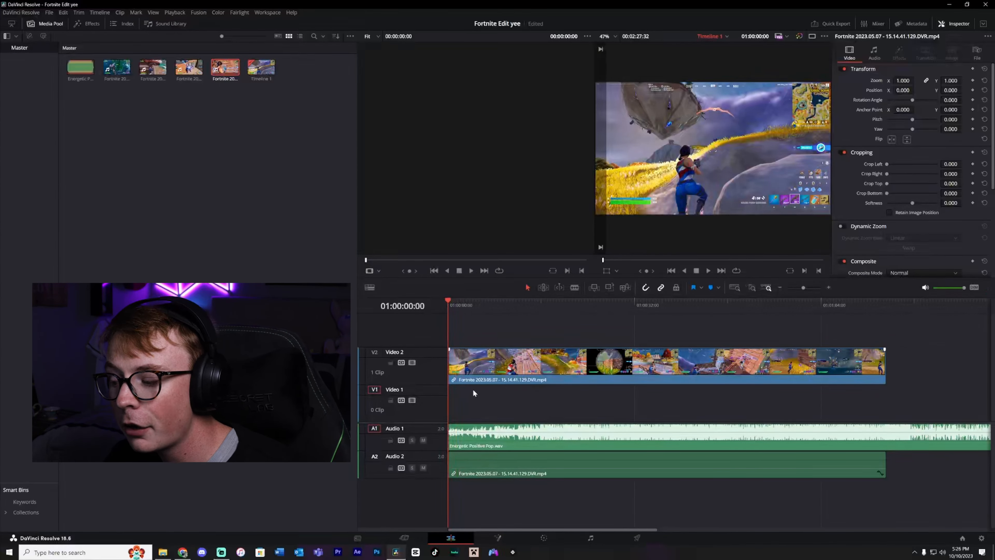
Split the gameplay clip at 01:00:45:44 and move the second part slightly to the right.
key("space")
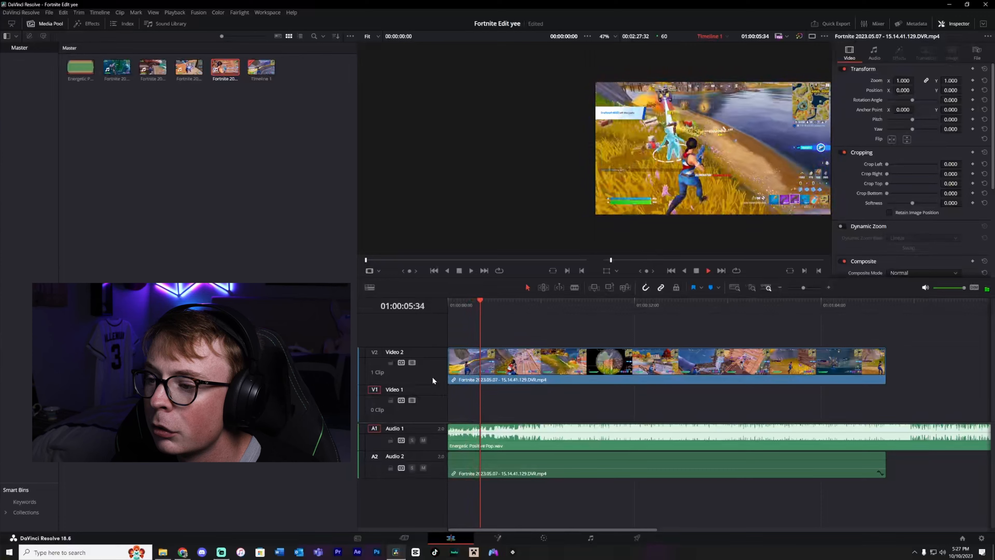
key("space")
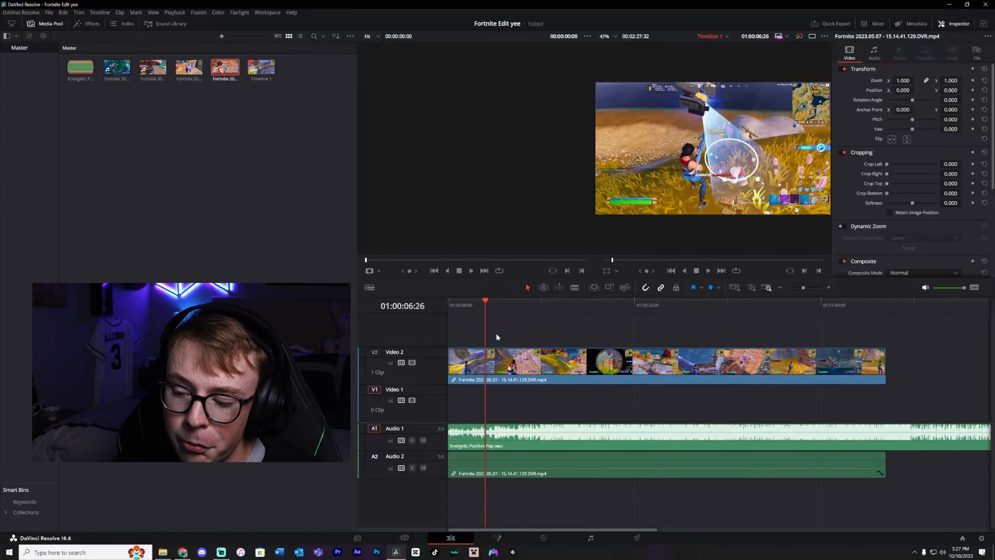
left_click_drag(533, 305, 715, 316)
key("b")
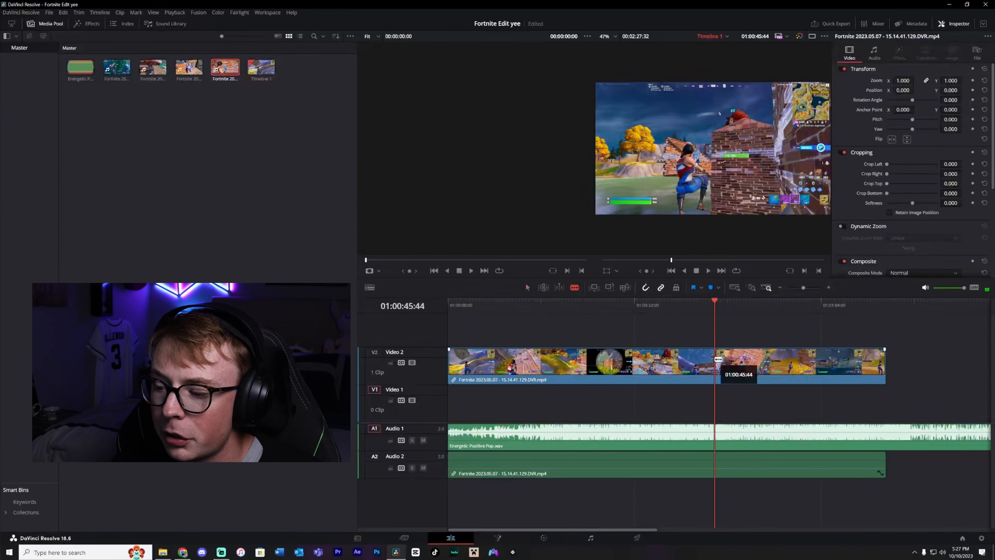
left_click(718, 359)
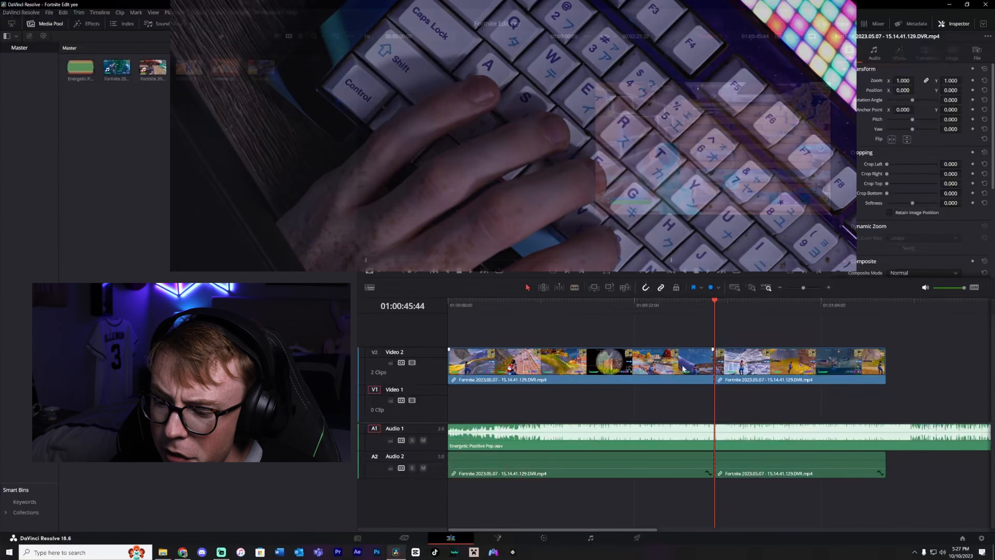
key("a")
left_click_drag(735, 365, 754, 365)
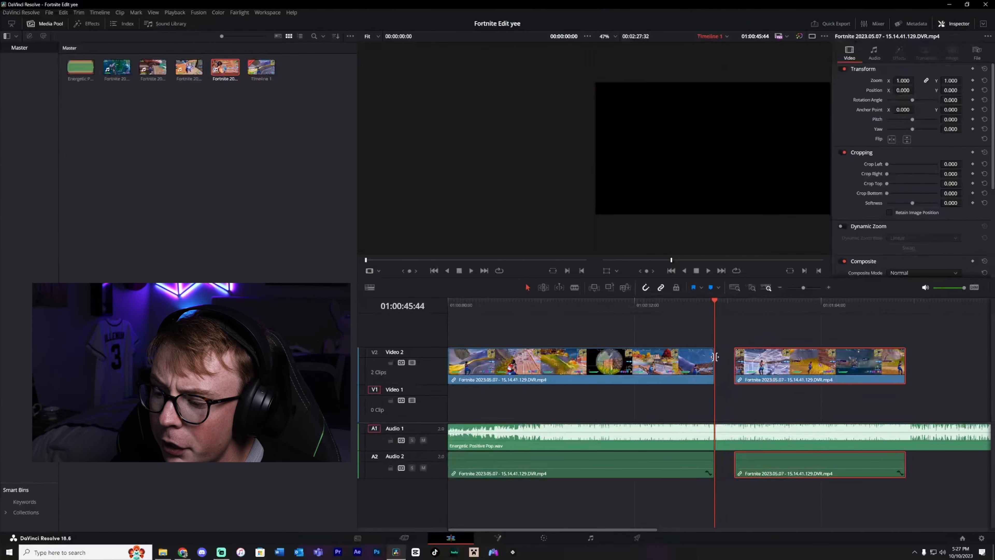
Split the first gameplay clip at 01:00:06:52 and delete the segment between the two cuts.
left_click_drag(716, 301, 489, 299)
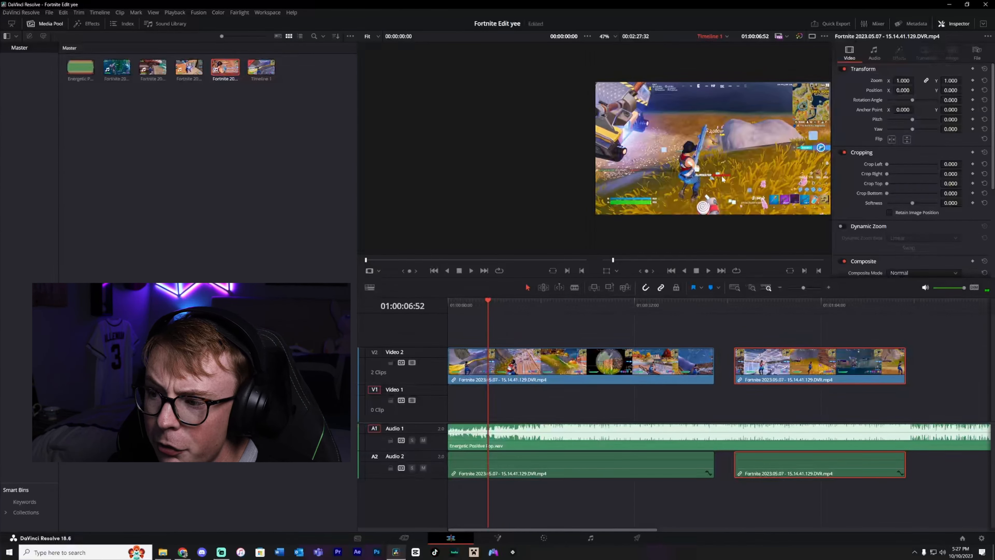
scroll(711, 183, "up", 3)
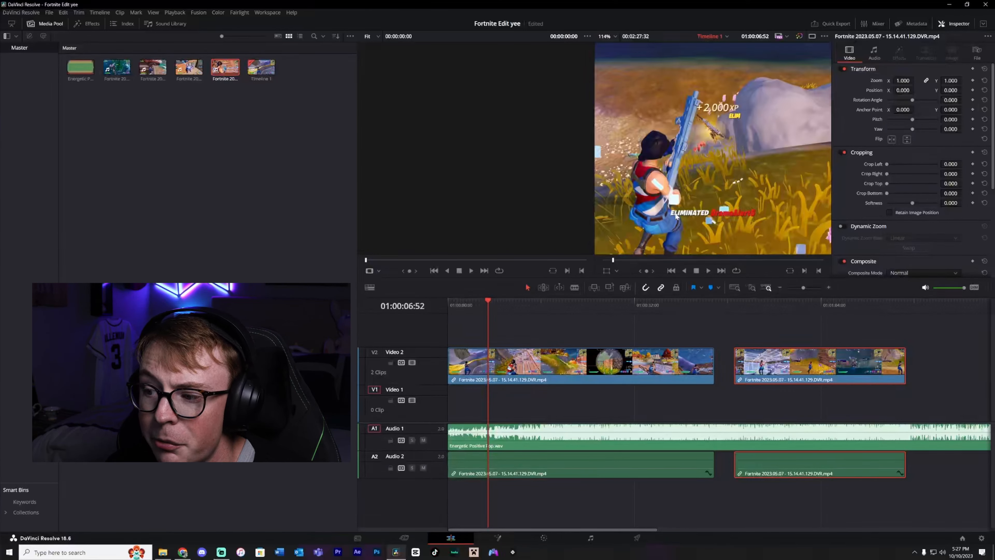
key("ctrl+b")
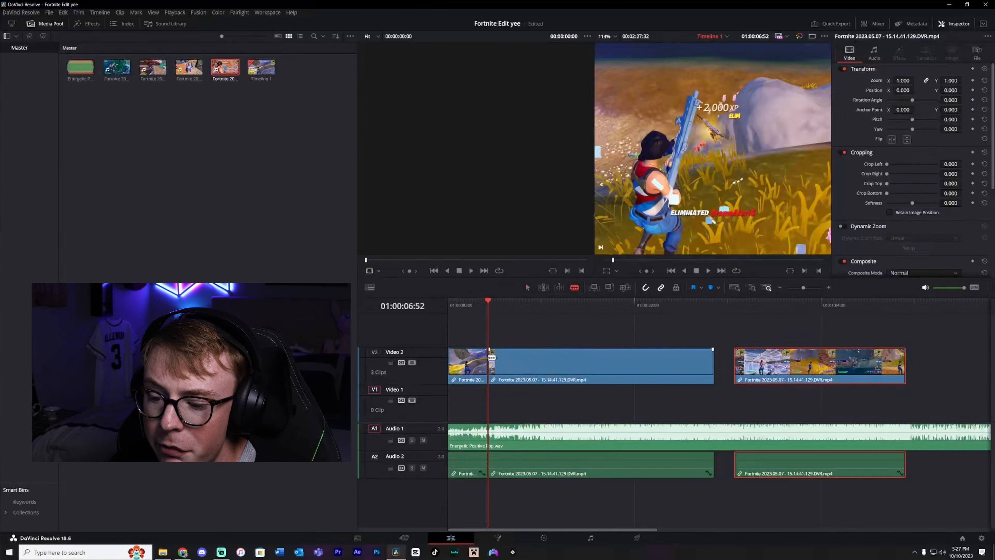
left_click(548, 361)
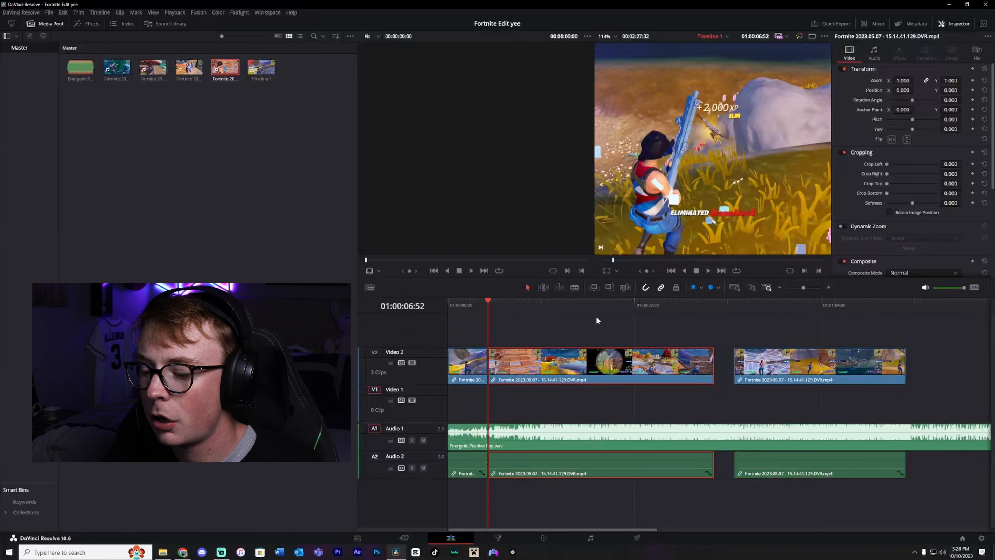
key("BackSpace")
Slide the last gameplay clip left so it sits against the remaining opening clip.
left_click_drag(798, 374, 553, 371)
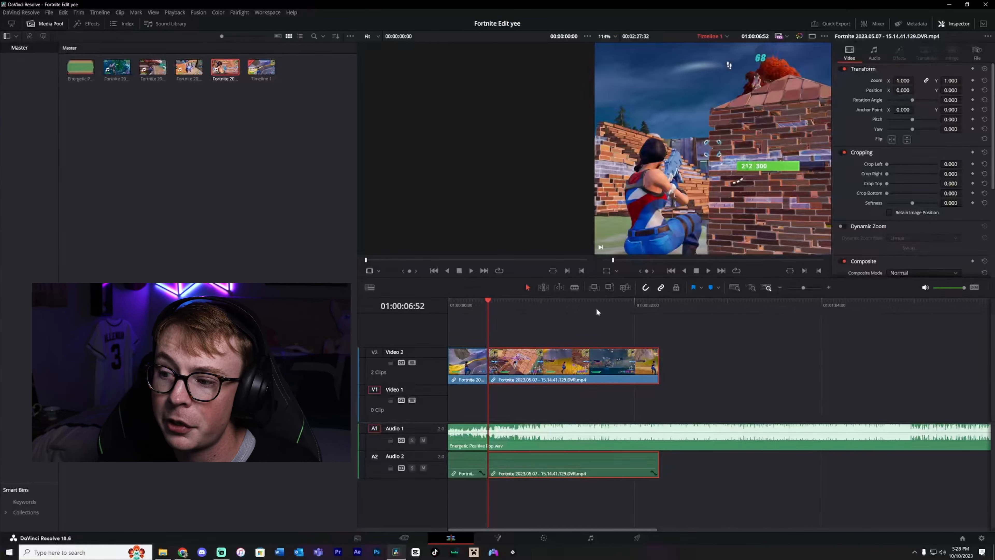
scroll(697, 147, "down", 5)
scroll(696, 147, "down", 1)
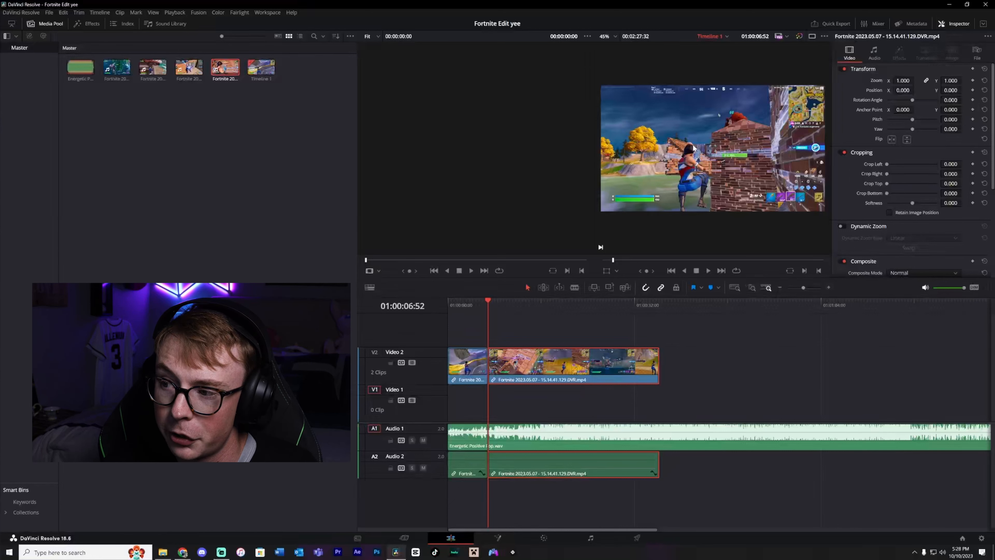
Play the edit from the start and add a marker on the music at 01:00:16:00.
left_click_drag(489, 303, 451, 303)
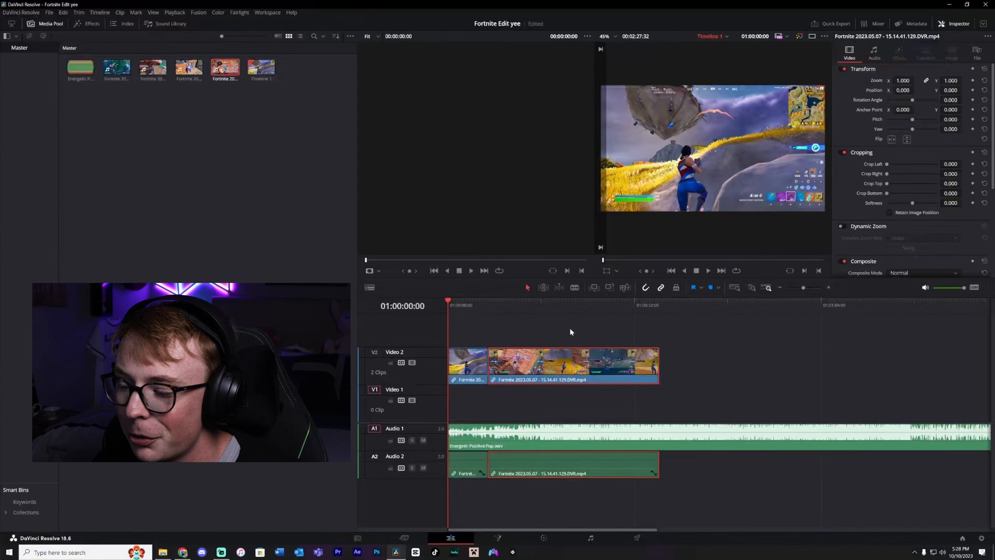
key("space")
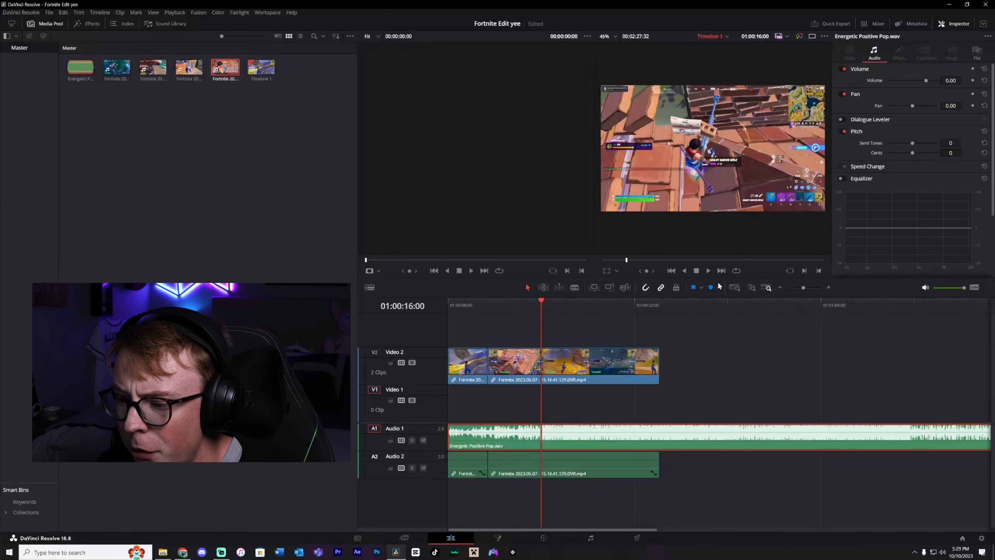
left_click(711, 287)
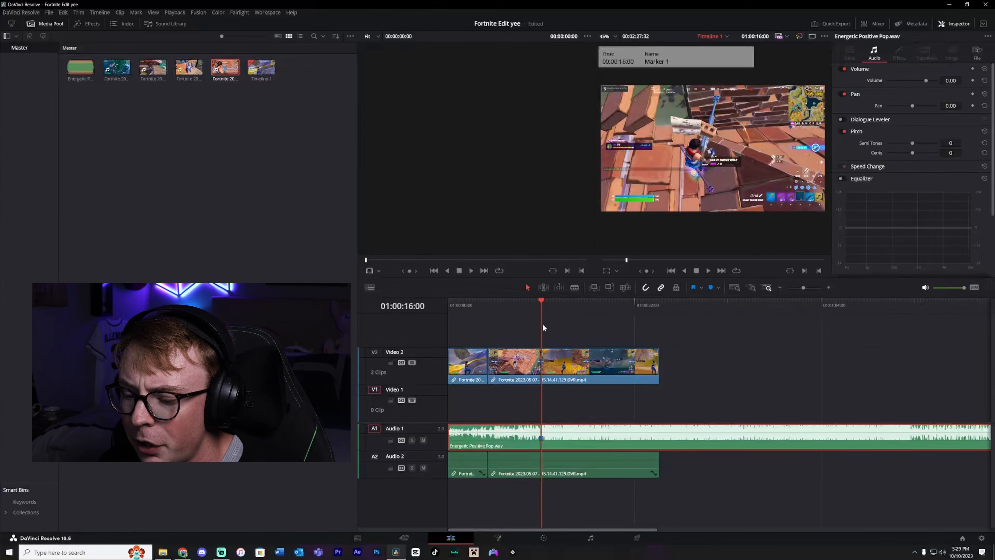
Add a second marker on the music track at 01:00:07:52.
key("space")
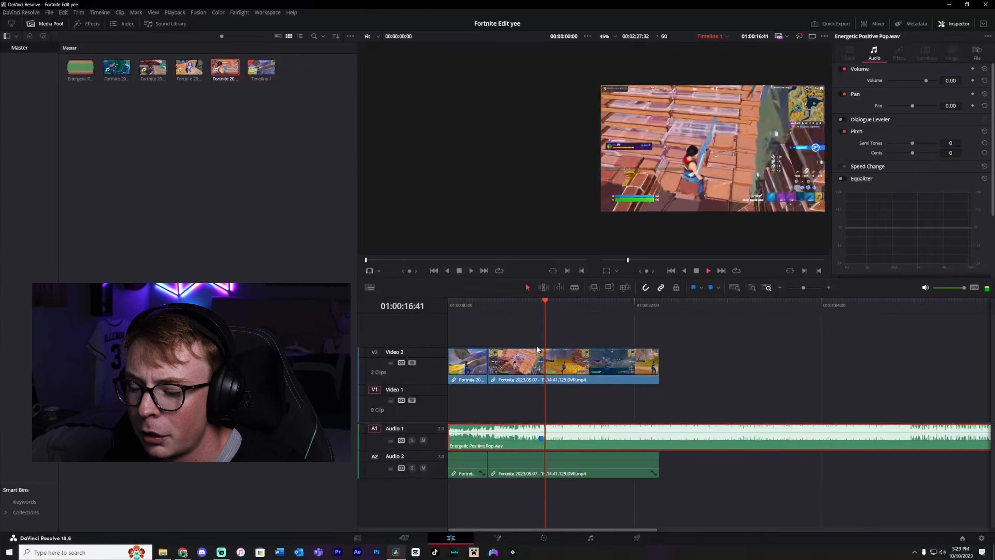
left_click_drag(521, 302, 493, 298)
scroll(496, 300, "up", 1)
left_click(539, 303)
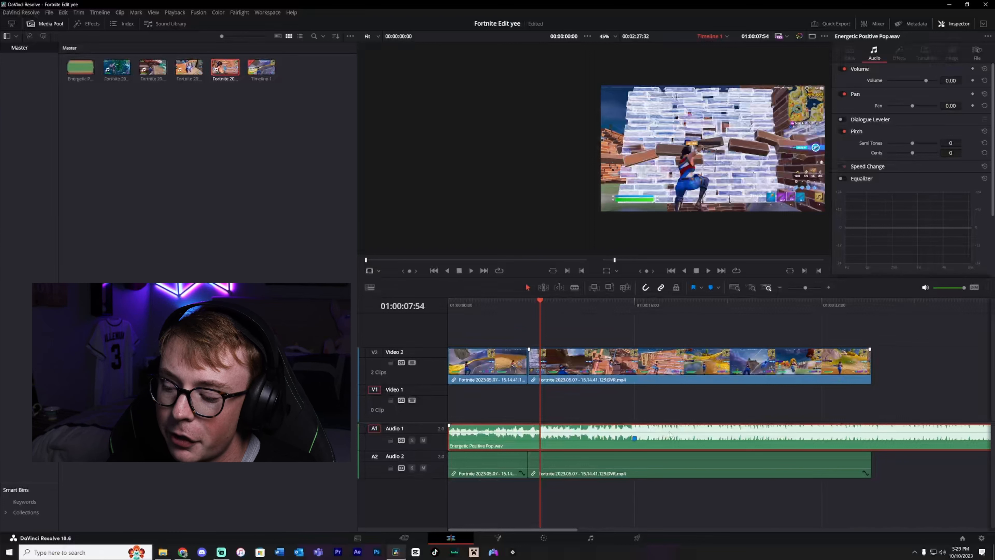
left_click_drag(672, 433, 667, 432)
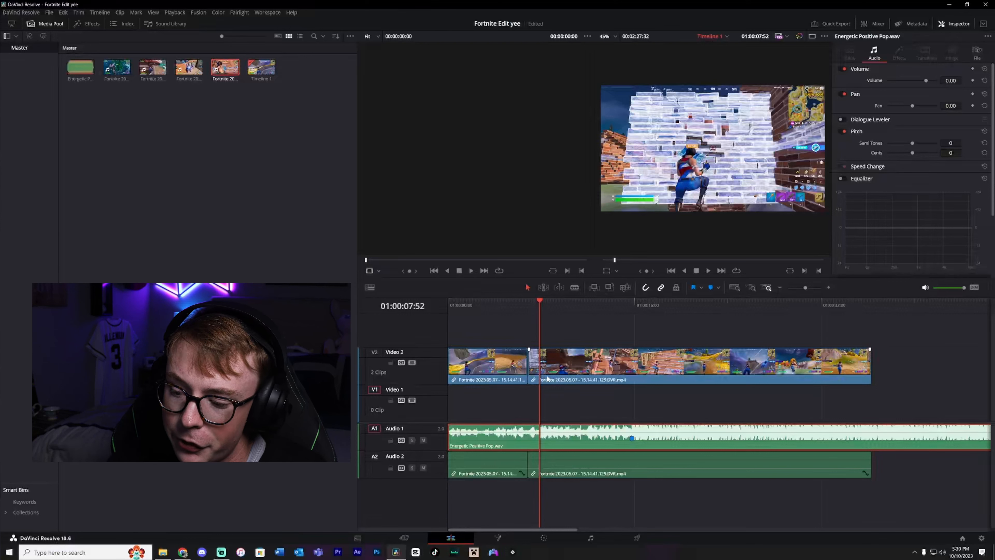
left_click(712, 288)
Select the second gameplay clip, step playback frame by frame to 01:00:12:12, and add a marker there.
left_click(623, 356)
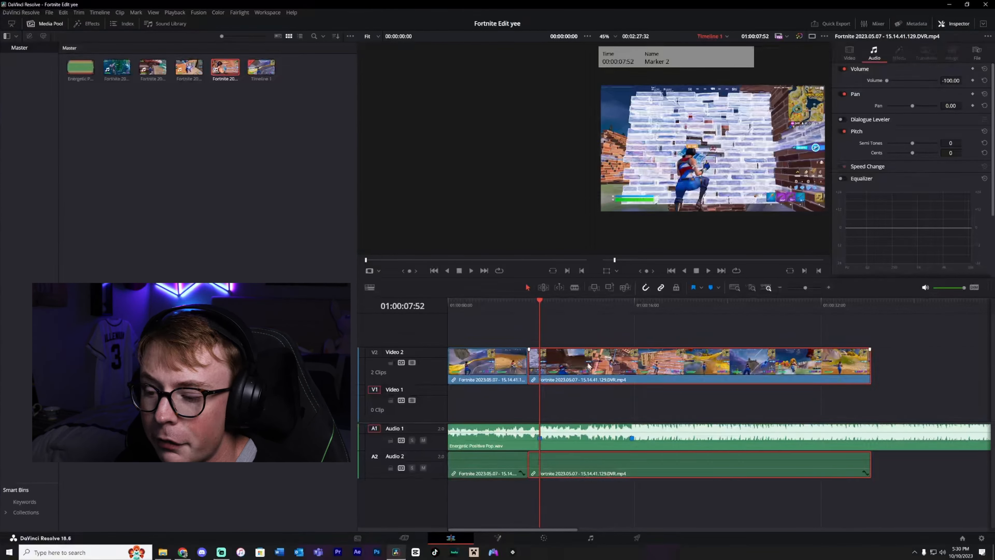
key("space")
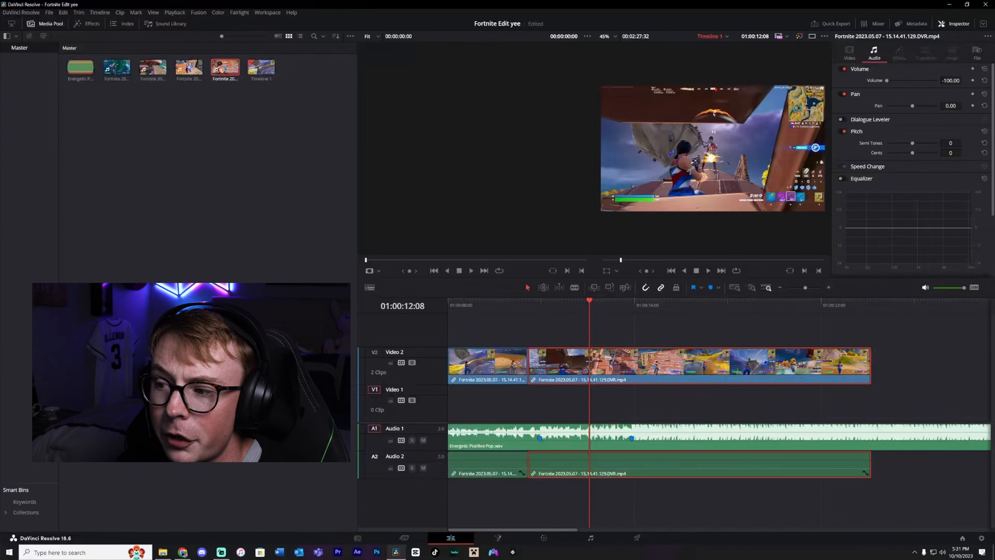
key("Right")
key("Right")
key("Right")
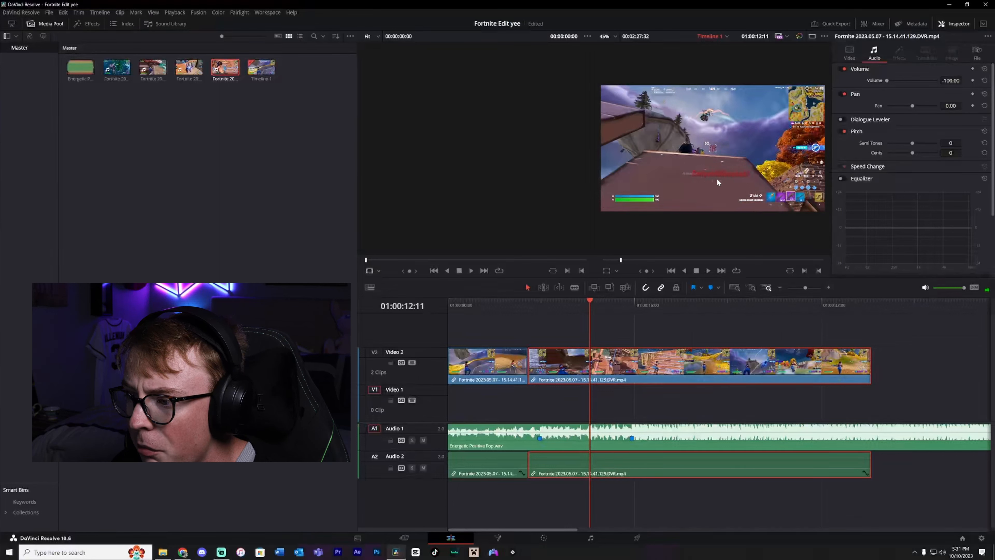
key("Right")
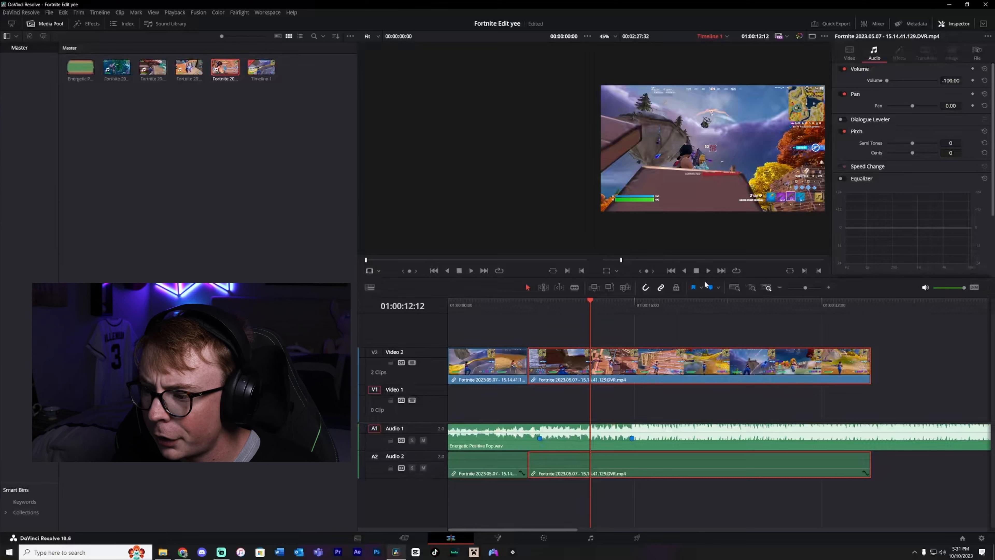
left_click(711, 289)
Trim the start of the second gameplay clip and slide it back against the first clip.
left_click(531, 368)
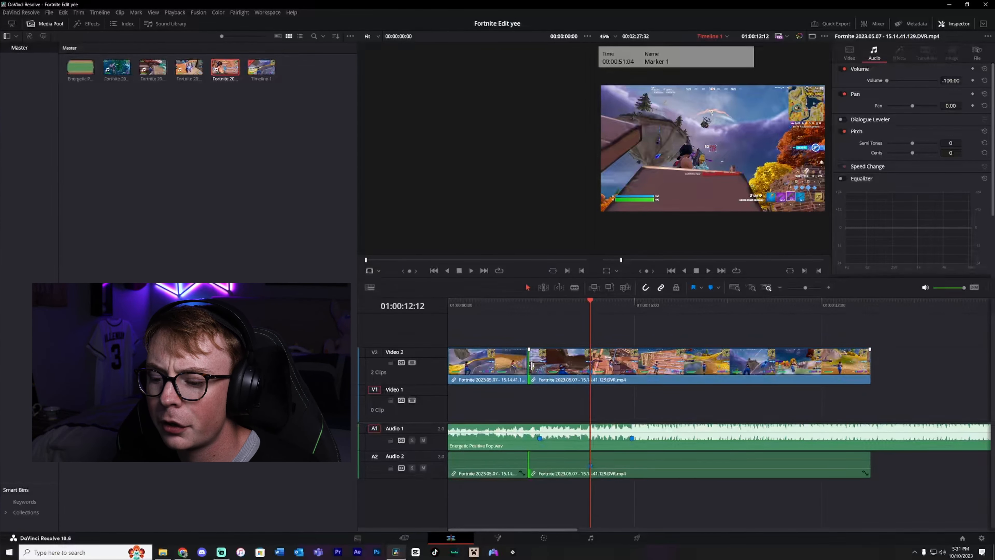
left_click_drag(532, 366, 540, 366)
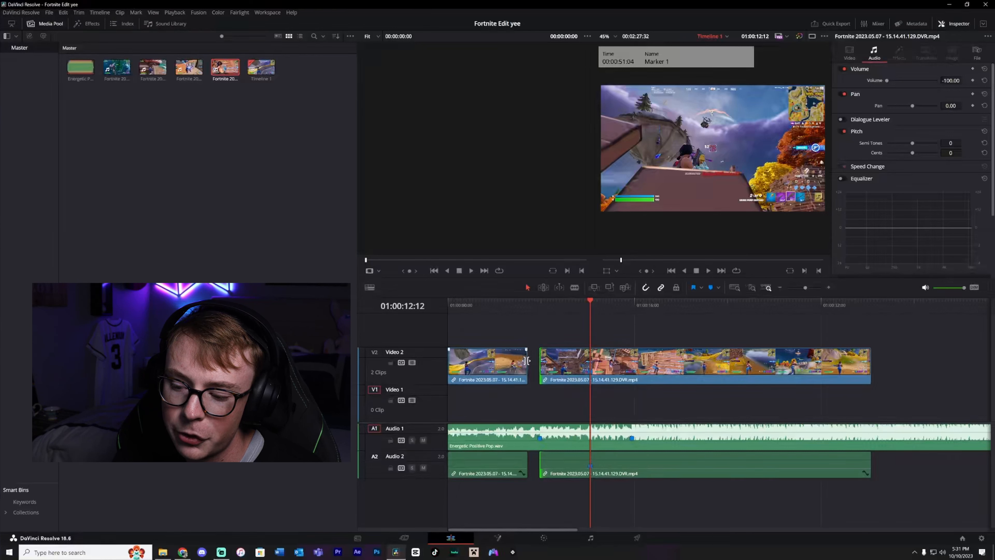
mouse_move(541, 364)
left_mouse_down()
mouse_move(568, 370)
mouse_move(530, 366)
left_mouse_up()
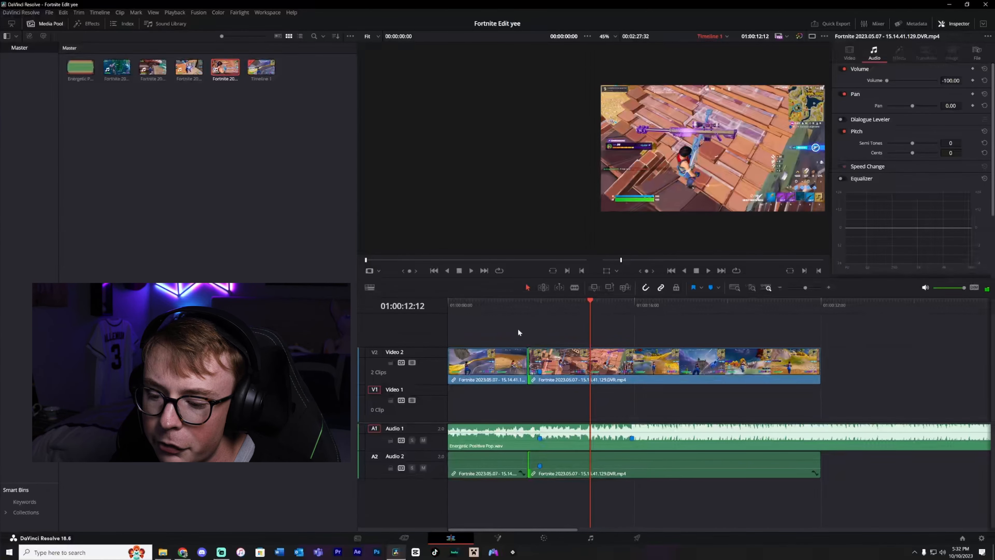
Play the edit back from the start of the timeline to review it.
left_click(489, 301)
left_click_drag(487, 302, 442, 306)
key("space")
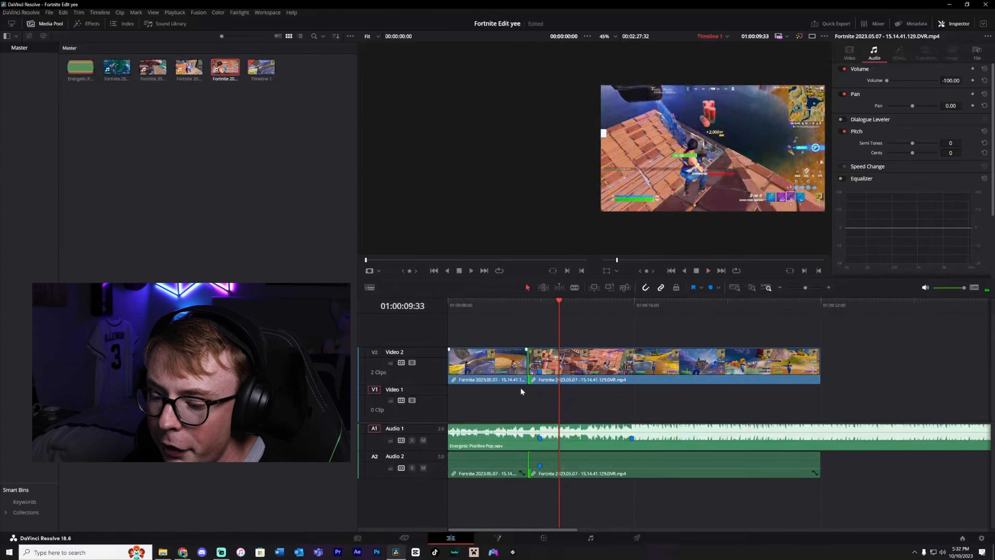
Split the first gameplay clip at 01:00:02:44 and delete its opening section.
left_click(476, 305)
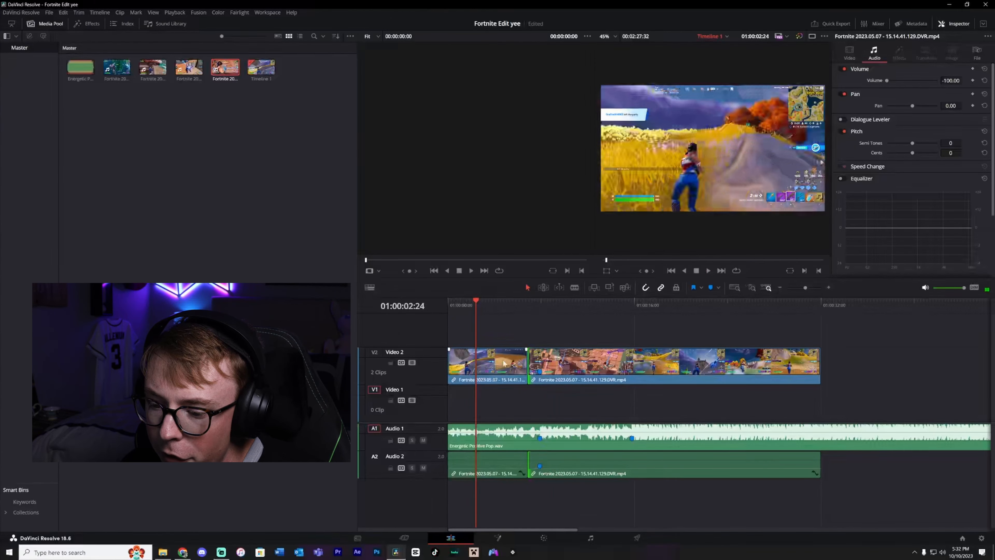
left_click(495, 379)
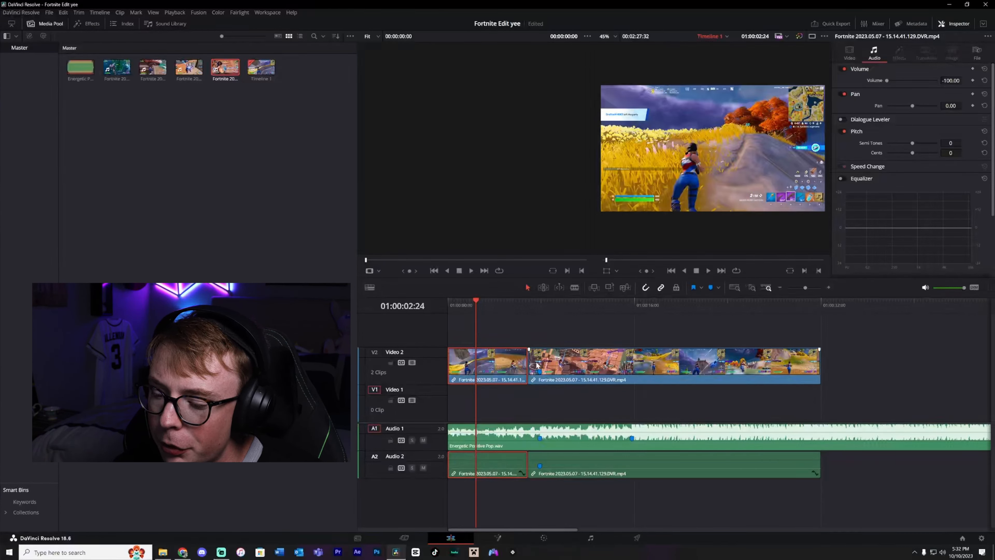
left_click(528, 302)
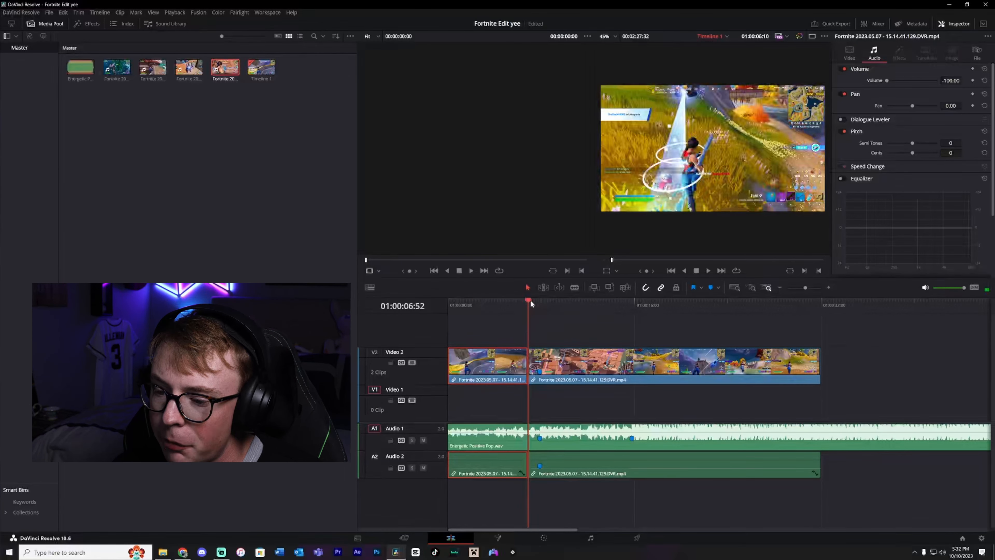
left_click_drag(517, 301, 479, 300)
key("b")
left_click(480, 359)
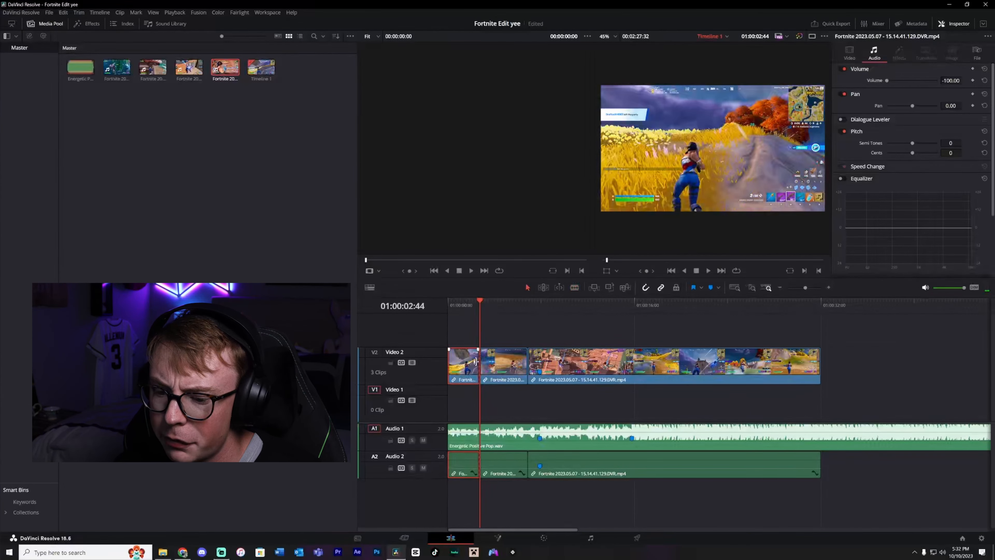
key("a")
key("BackSpace")
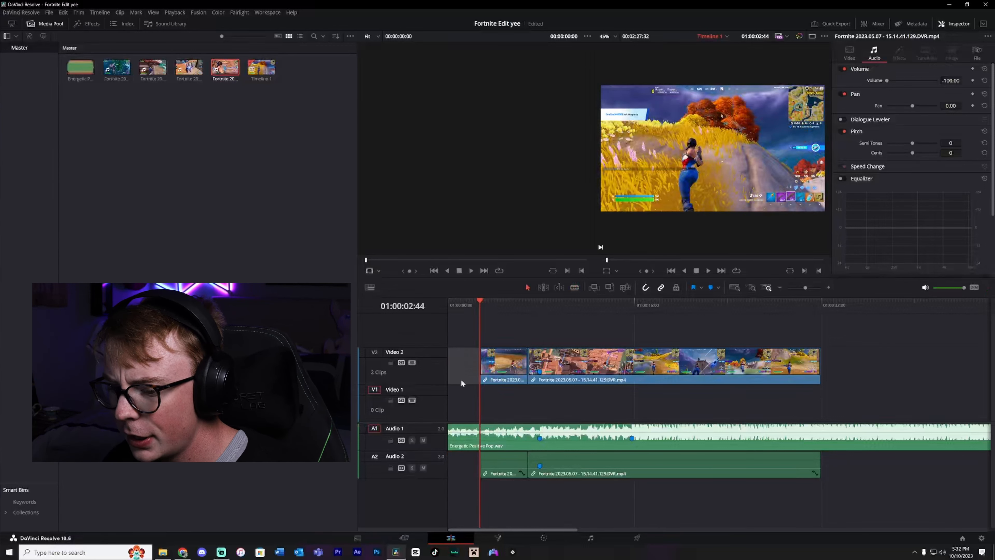
Move the shortened first clip to the start of the timeline and play the edit back.
mouse_move(501, 369)
left_mouse_down()
mouse_move(481, 367)
mouse_move(515, 365)
left_mouse_up()
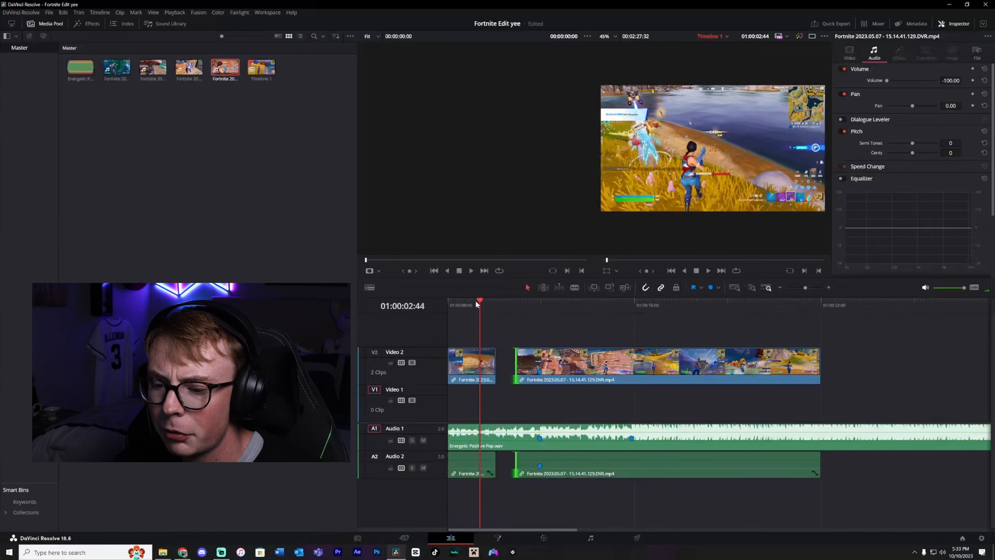
key("Home")
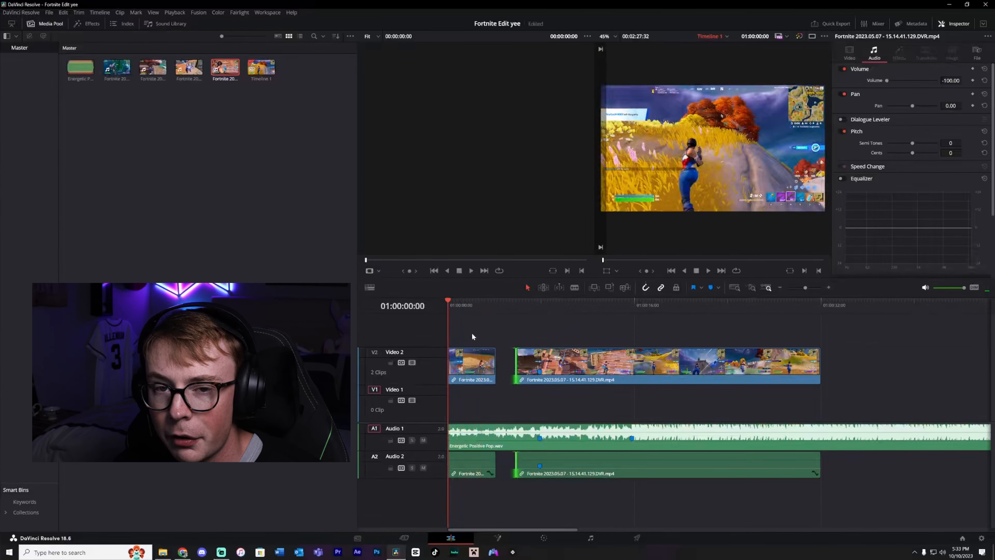
key("space")
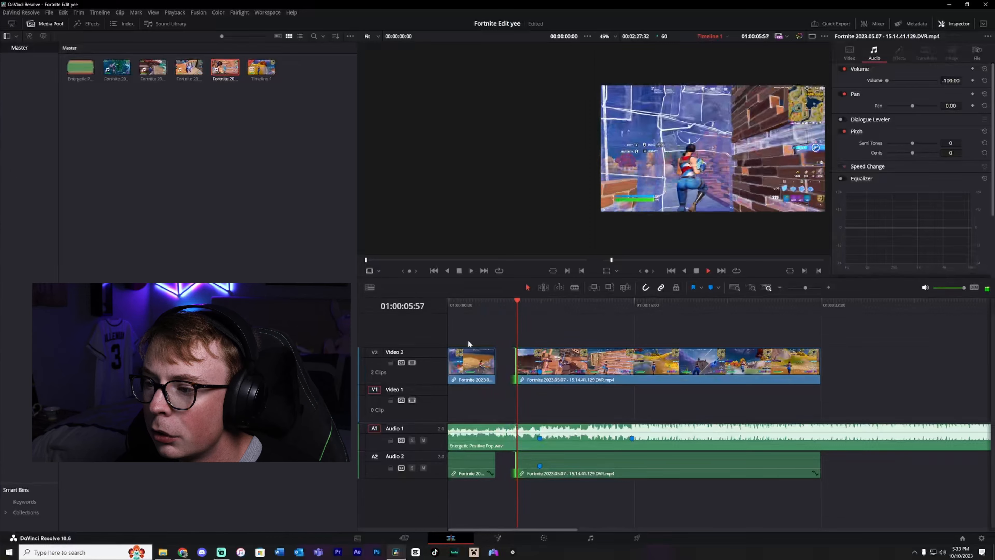
key("space")
Select the first clip and add a marker on it at 01:00:02:30.
left_click(493, 301)
left_click_drag(492, 299, 527, 308)
left_click(516, 309)
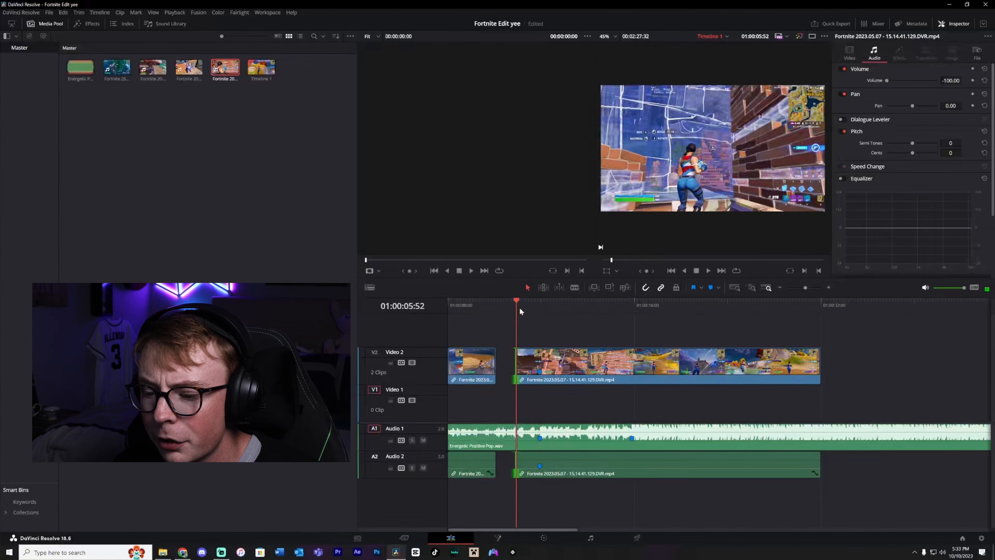
left_click(488, 377)
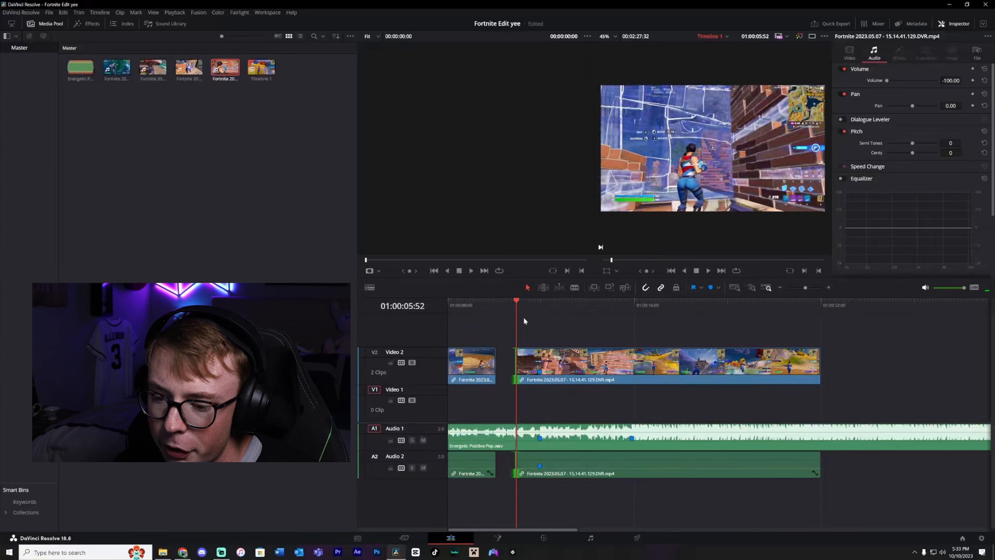
mouse_move(519, 301)
left_mouse_down()
mouse_move(507, 309)
mouse_move(503, 301)
left_mouse_up()
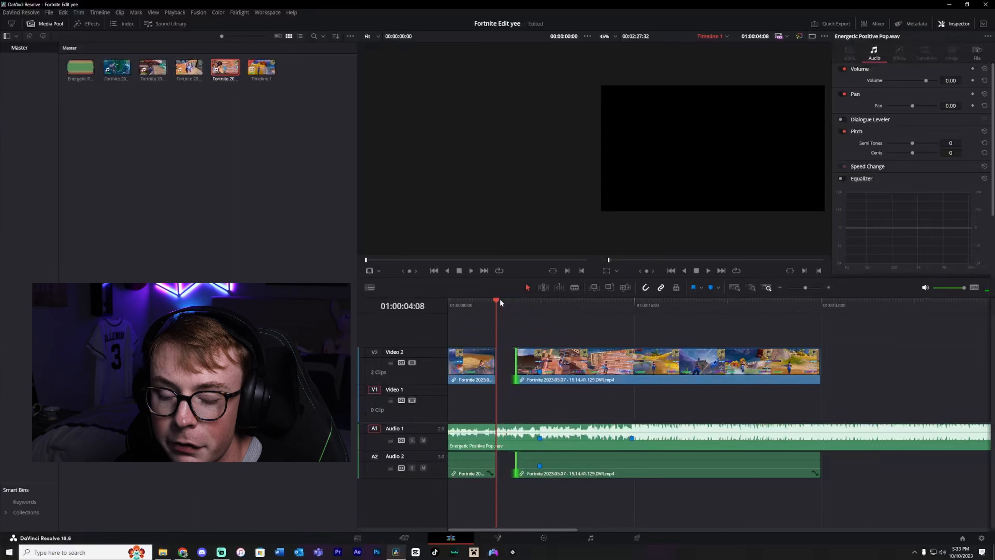
left_click_drag(501, 301, 477, 304)
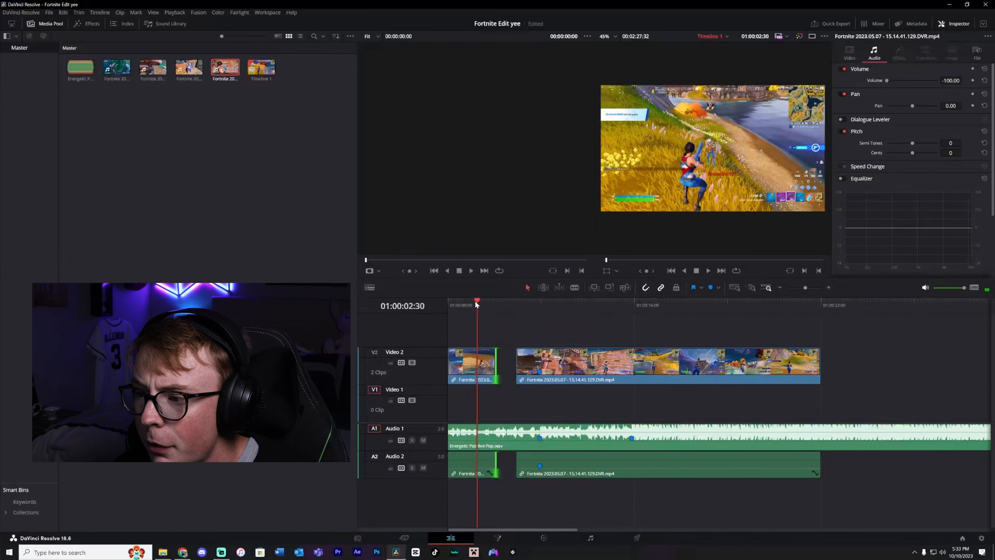
left_click(712, 287)
left_click(448, 299)
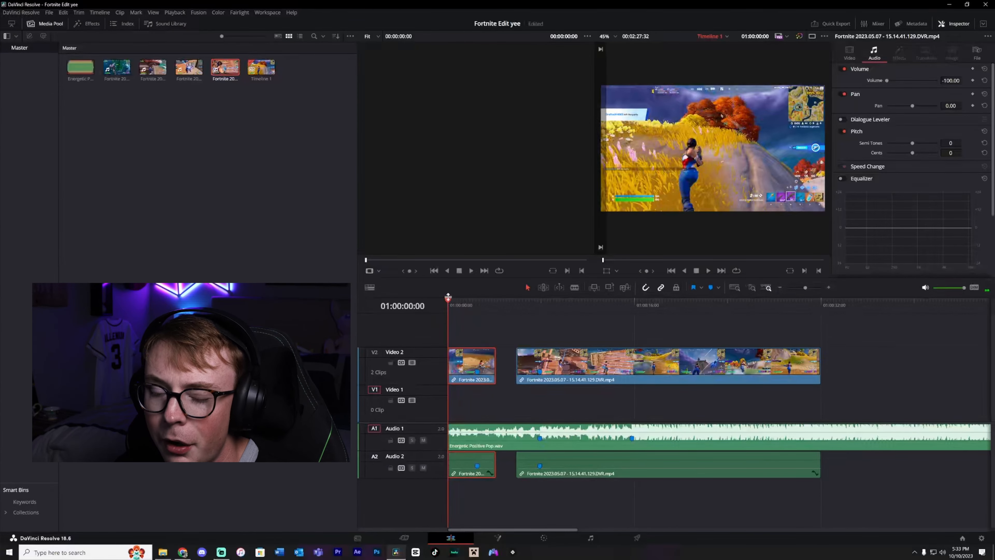
Extend the first clip so it runs up against the second gameplay clip.
key("space")
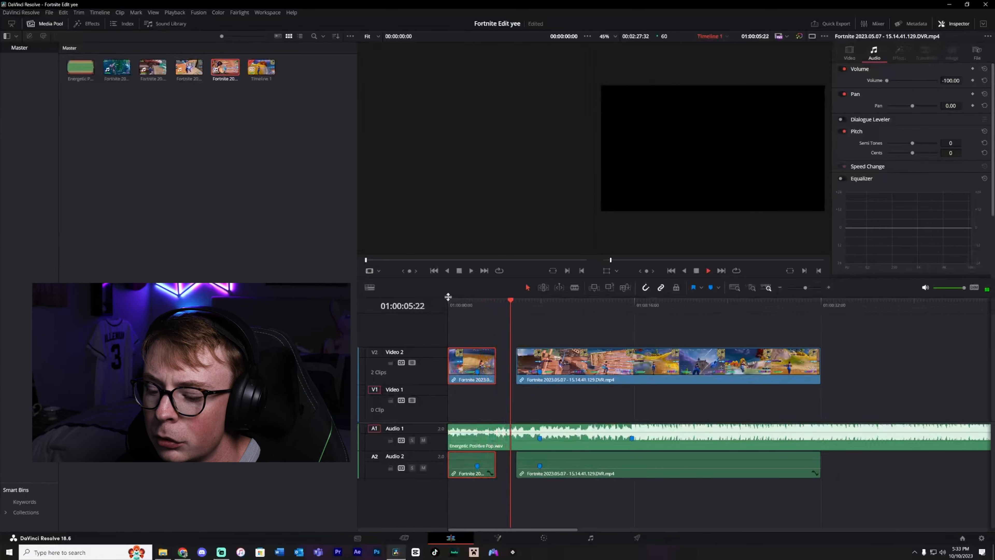
left_click(496, 302)
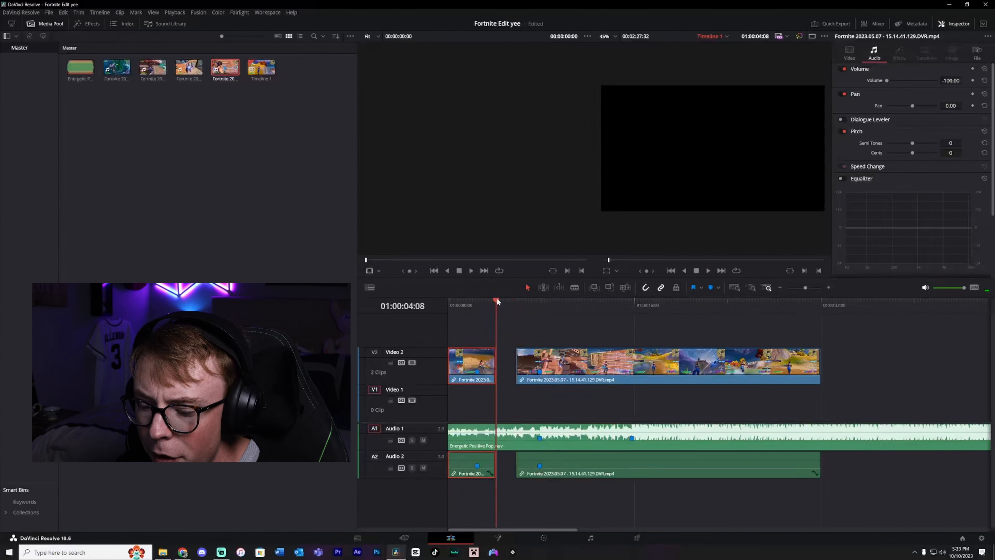
mouse_move(482, 369)
left_mouse_down()
mouse_move(502, 368)
mouse_move(460, 362)
mouse_move(451, 349)
left_mouse_up()
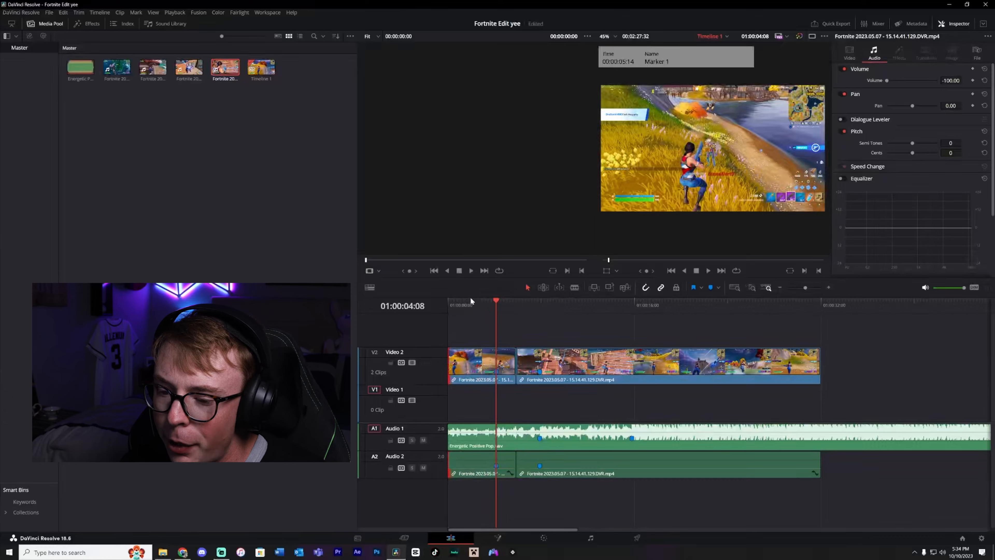
Move the cut between the first and second gameplay clips to 01:00:05:36.
key("Home")
key("space")
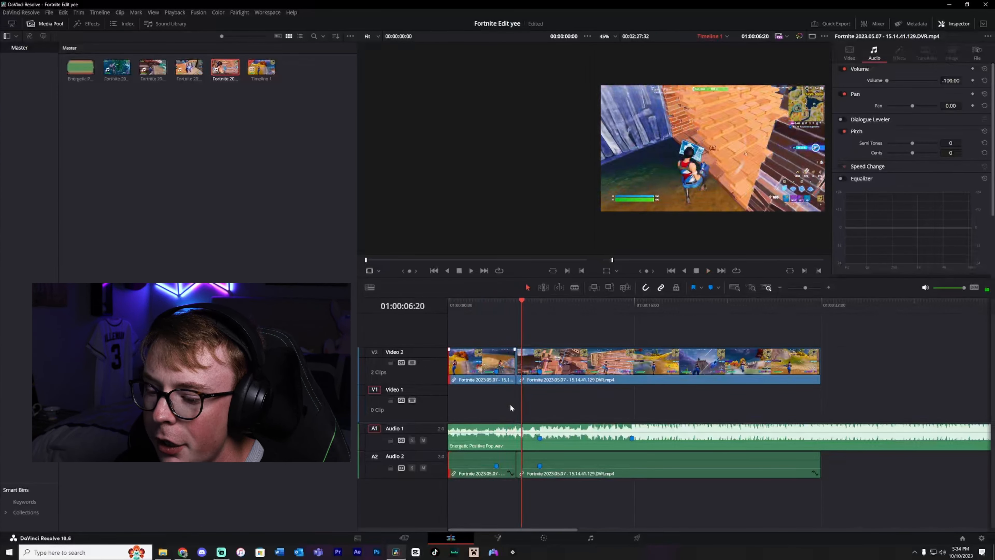
left_click(510, 301)
key("ctrl+b")
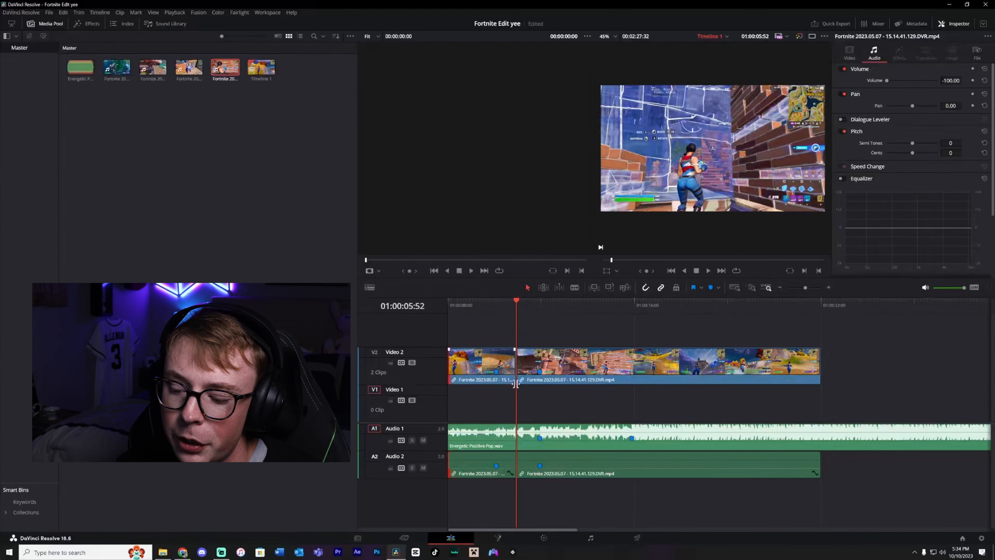
left_click(507, 300)
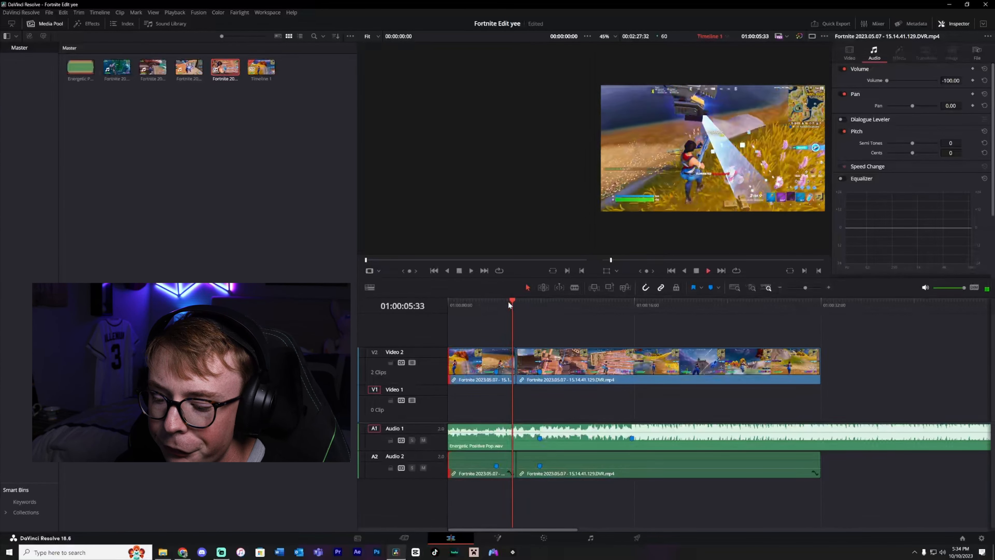
left_click_drag(806, 288, 810, 289)
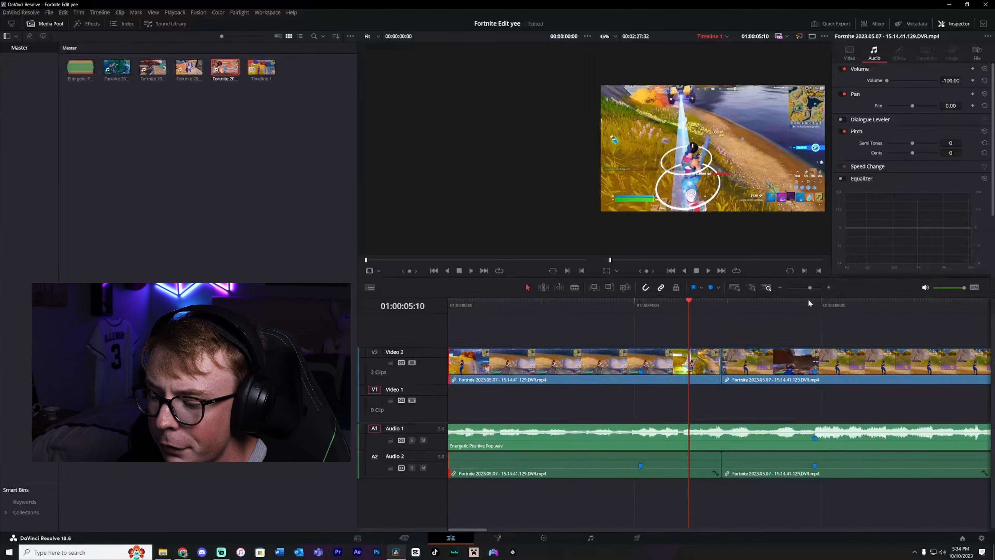
left_click_drag(693, 300, 709, 305)
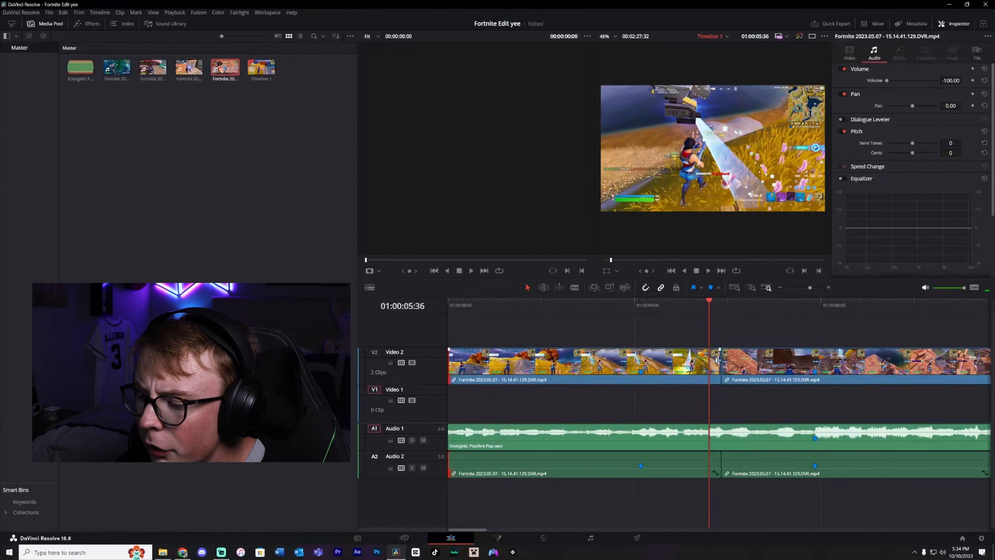
left_click_drag(719, 362, 710, 363)
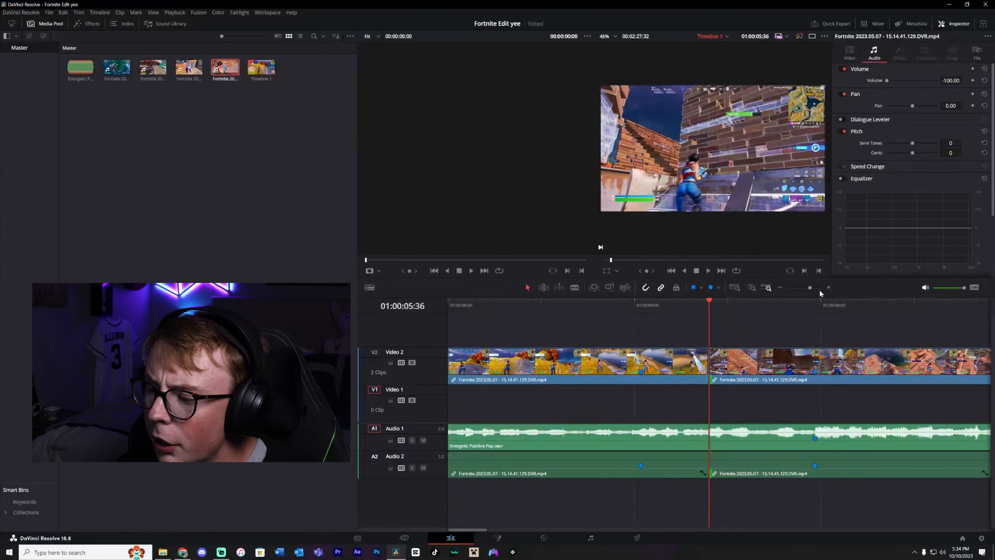
left_click(780, 288)
Cut a section out of the second gameplay clip ending at 01:00:21:34, delete it and close the gap.
key("Home")
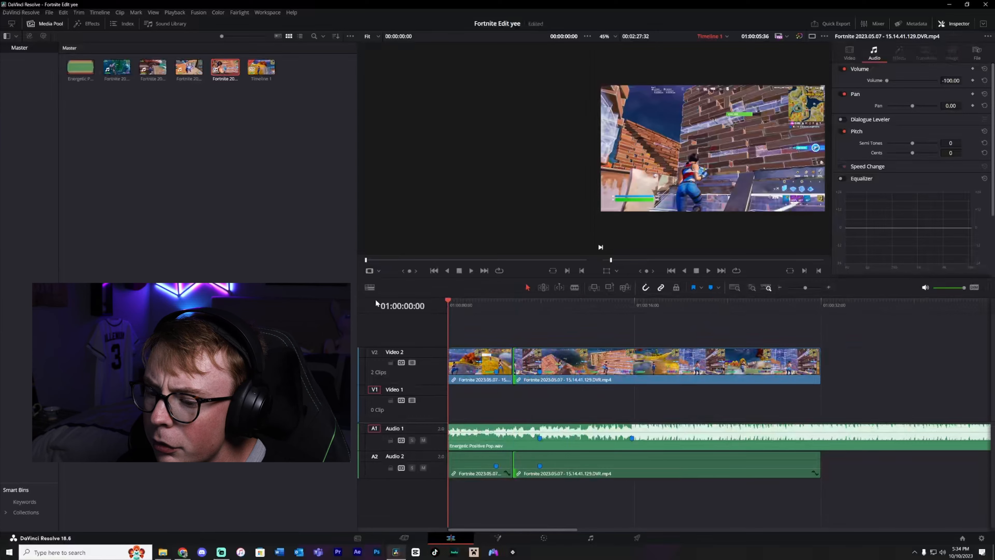
key("space")
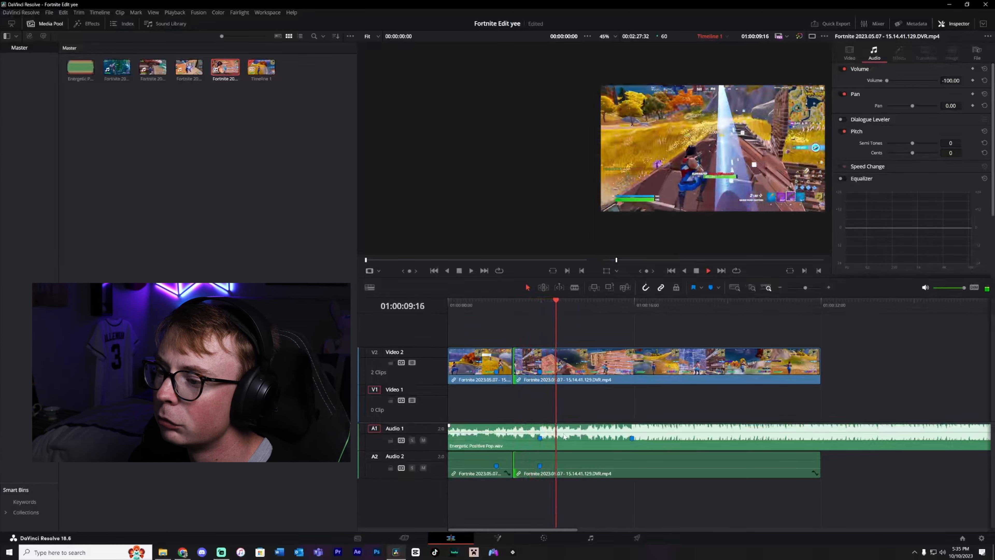
key("space")
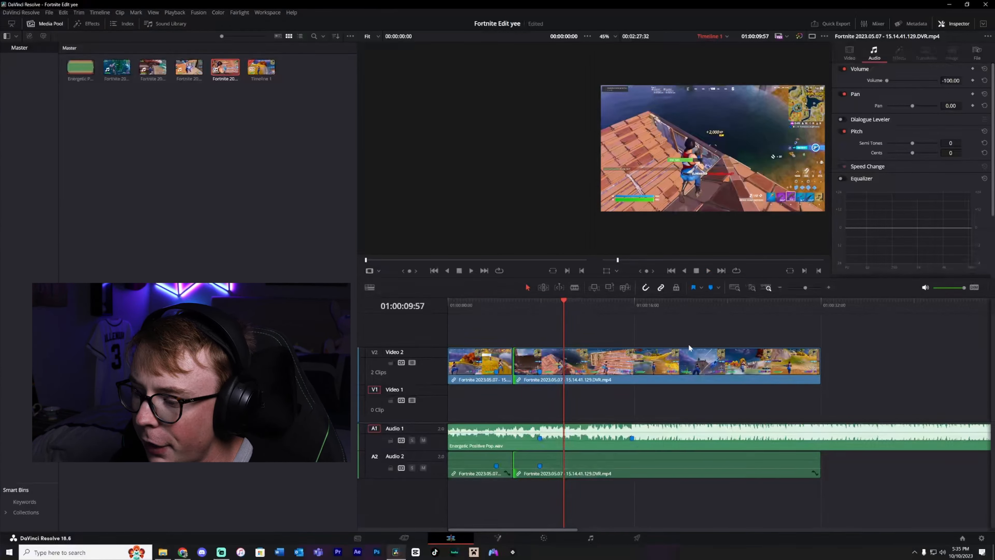
left_click_drag(625, 299, 699, 309)
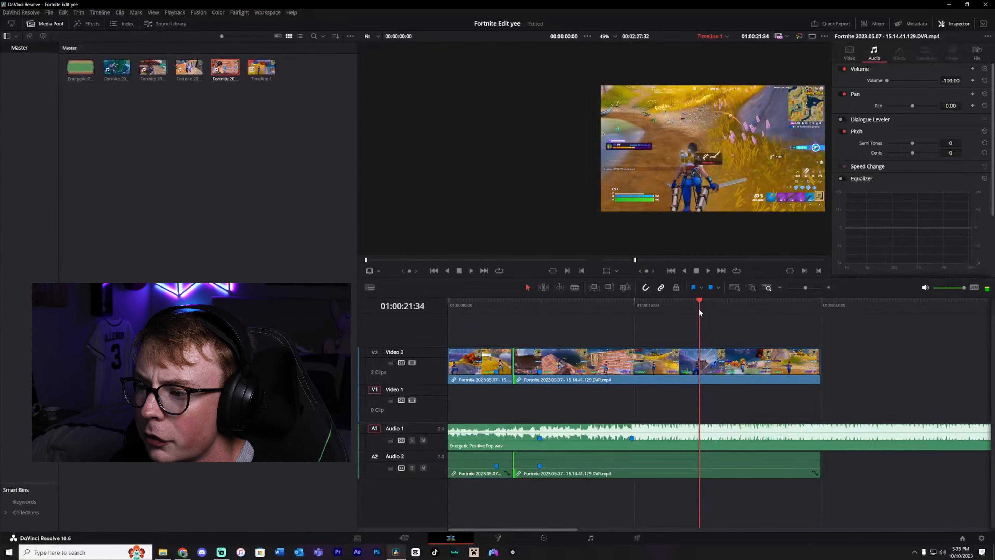
key("ctrl+b")
left_click(611, 355)
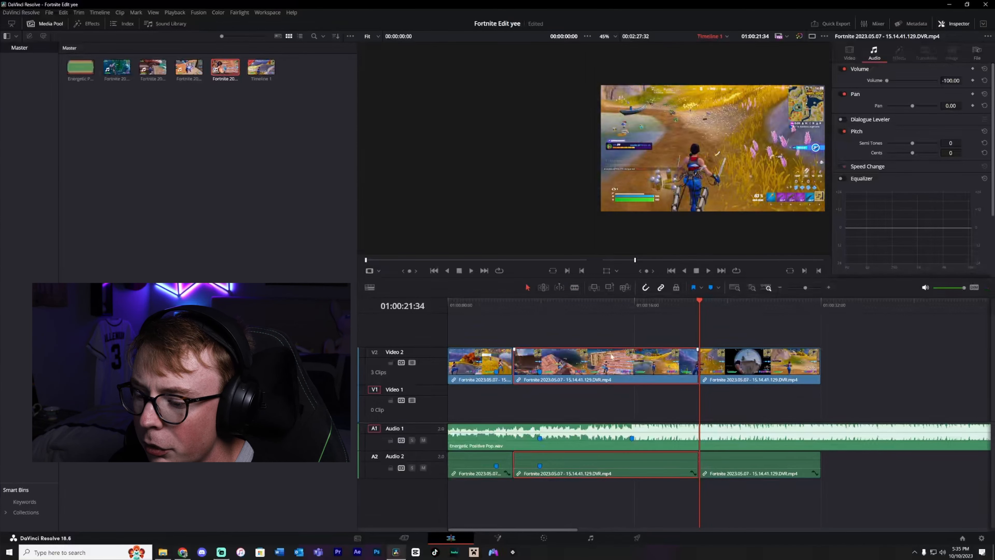
left_click(568, 306)
key("ctrl+b")
left_click(627, 363)
key("BackSpace")
left_click_drag(741, 365, 654, 365)
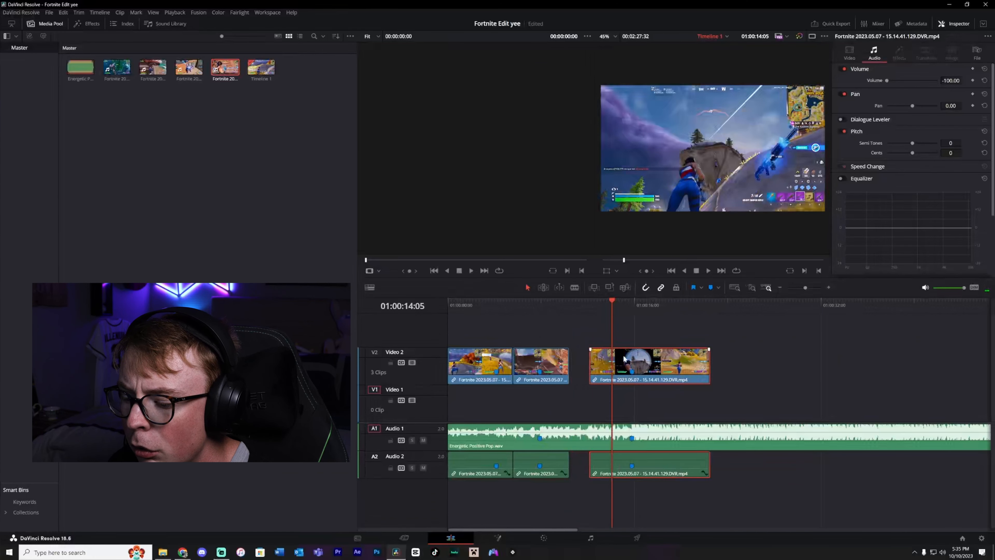
Append the fourth Fortnite clip from the media pool after the last clip at 01:00:17:17.
key("Home")
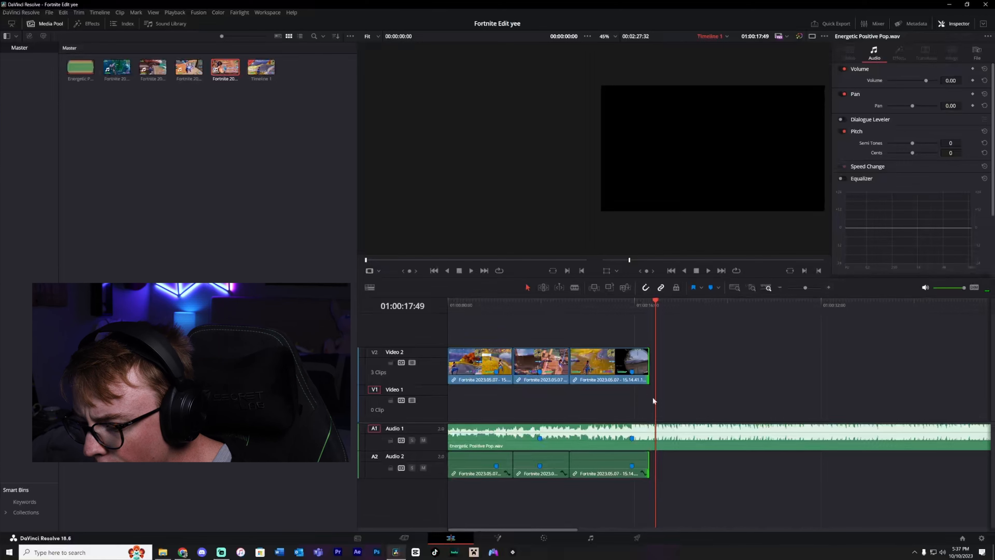
left_click_drag(653, 305, 649, 302)
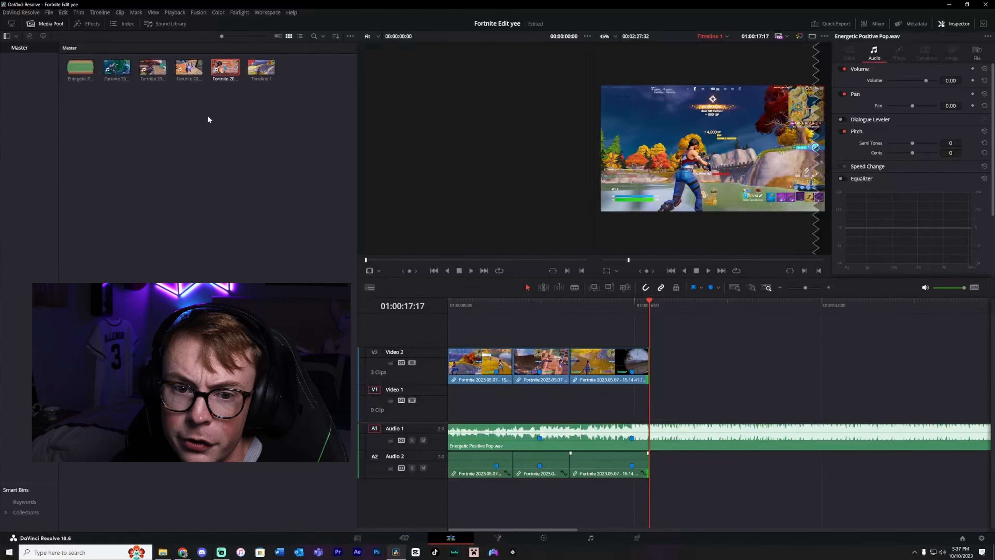
left_click_drag(189, 67, 653, 360)
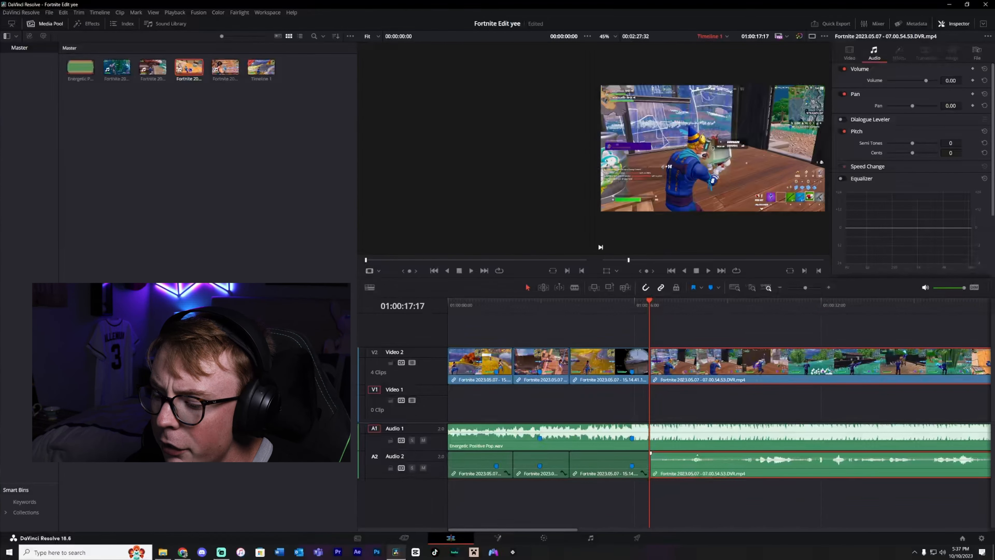
Scrub through the newly added clip to find the section to keep.
mouse_move(693, 460)
left_mouse_down()
mouse_move(694, 487)
mouse_move(693, 465)
left_mouse_up()
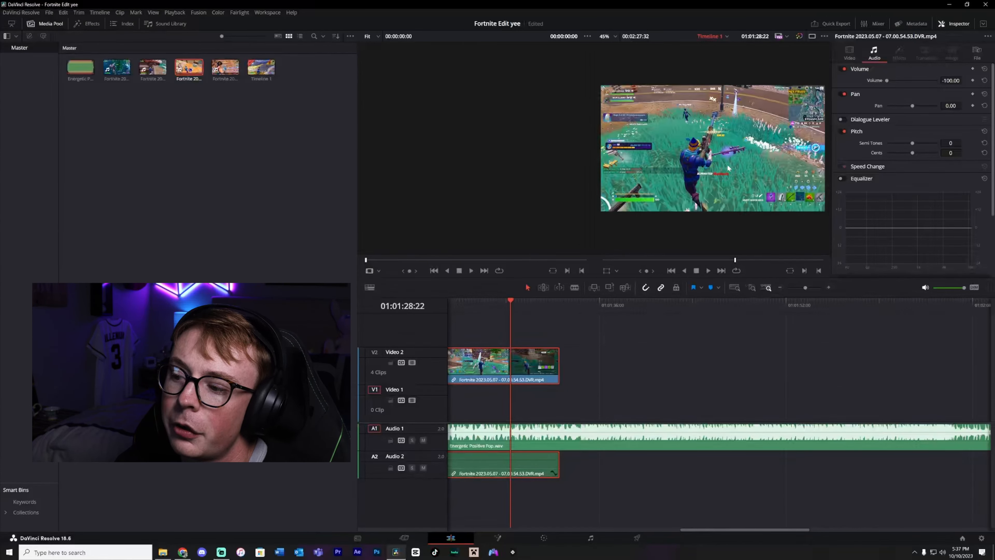
left_click_drag(512, 301, 557, 300)
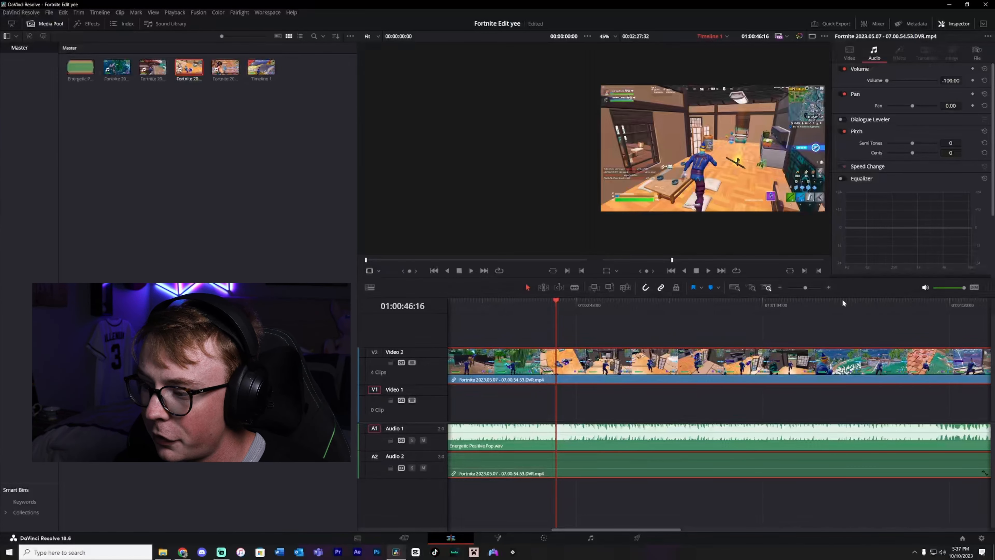
left_click_drag(842, 302, 654, 304)
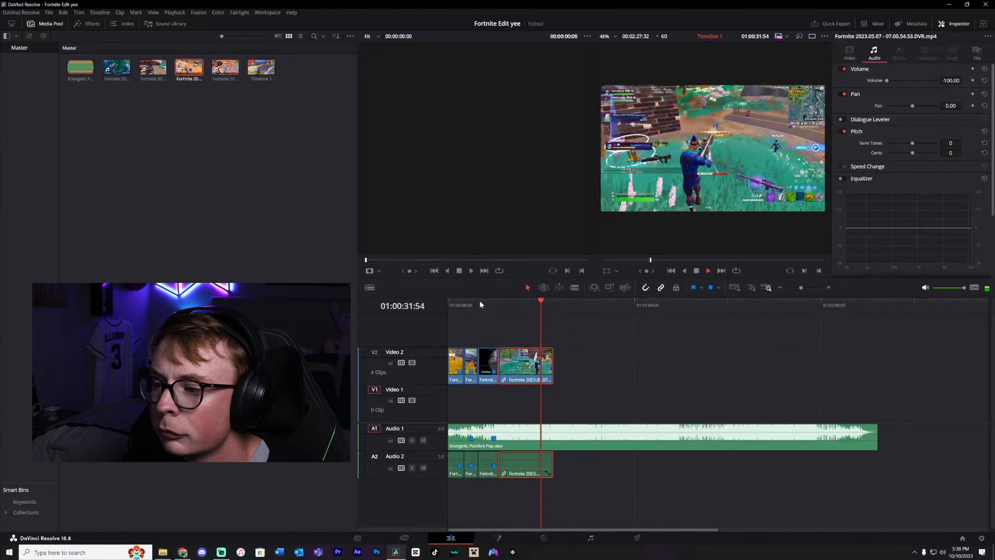
Zoom into the timeline and add a beat marker on the music track at 01:00:31:28.
key("space")
left_click(829, 287)
left_click(829, 288)
left_click(828, 287)
left_click(829, 287)
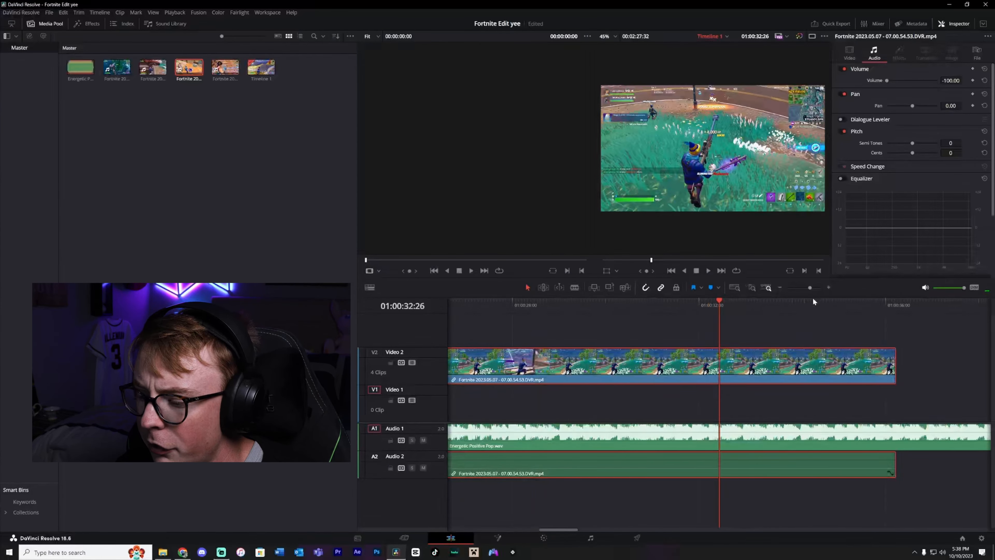
left_click(605, 306)
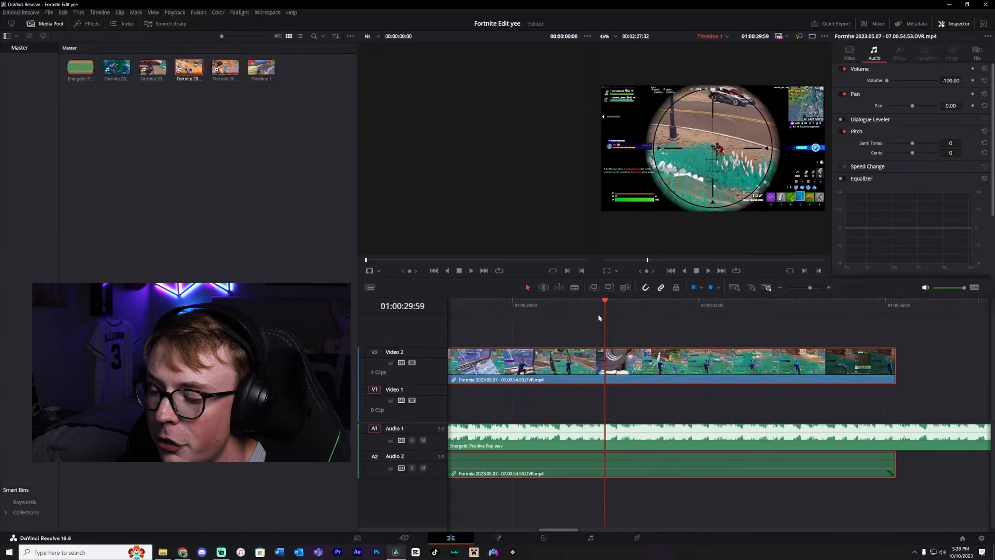
key("space")
left_click(676, 302)
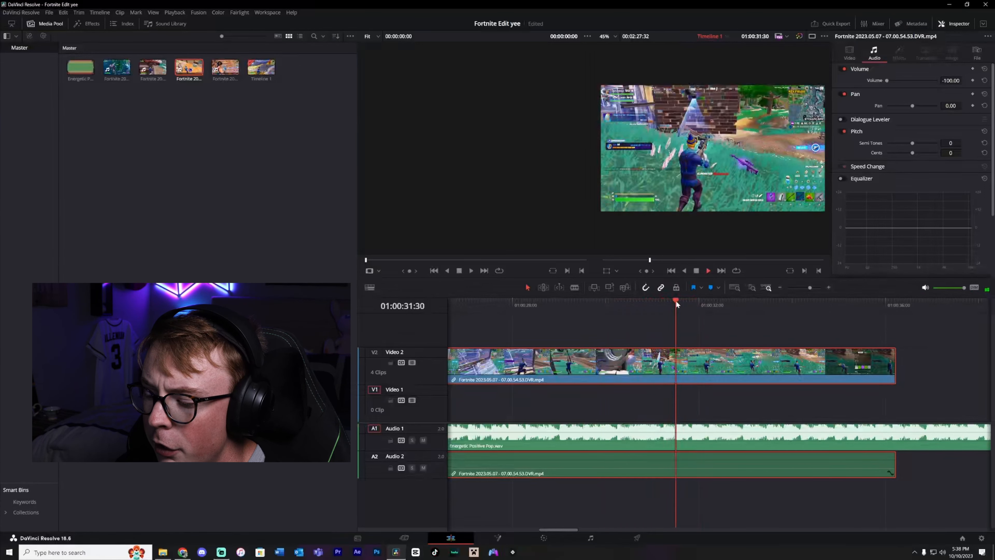
left_click(676, 302)
left_click(715, 437)
key("m")
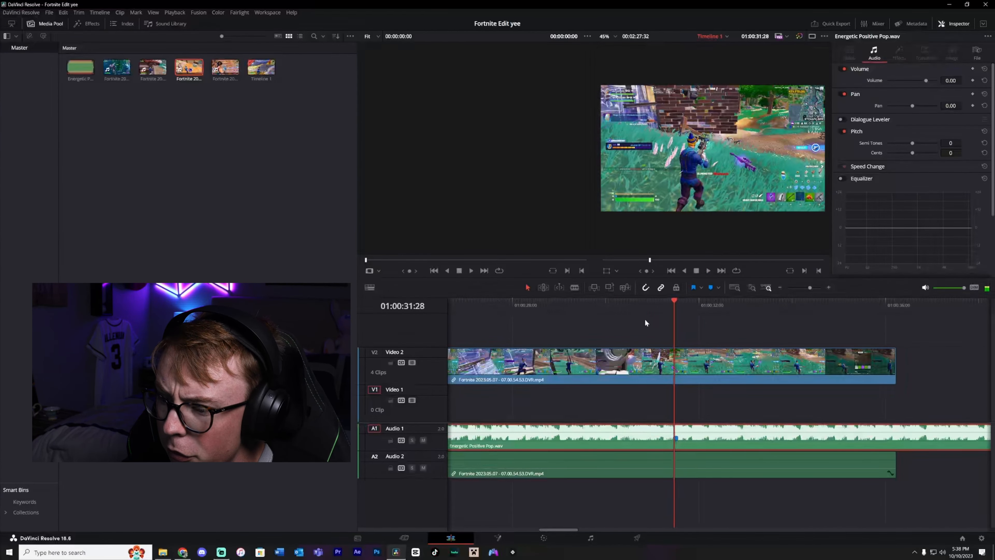
Mark a frame on the fourth gameplay clip and slide the clip so its marker lines up with the music marker.
left_click(639, 365)
left_click(711, 288)
left_click_drag(681, 362, 713, 361)
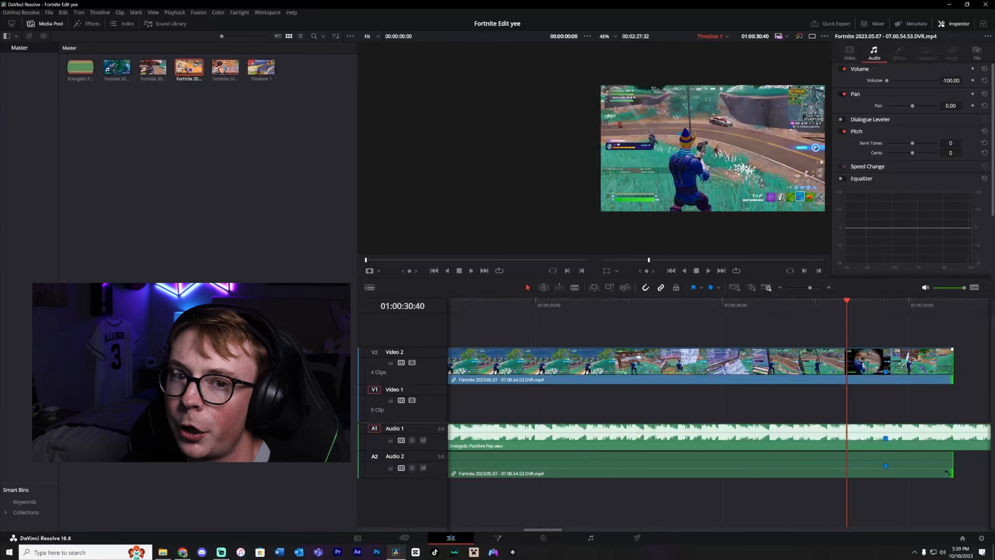
Cut and trim the start of the fourth gameplay clip around 01:00:24:13.
key("b")
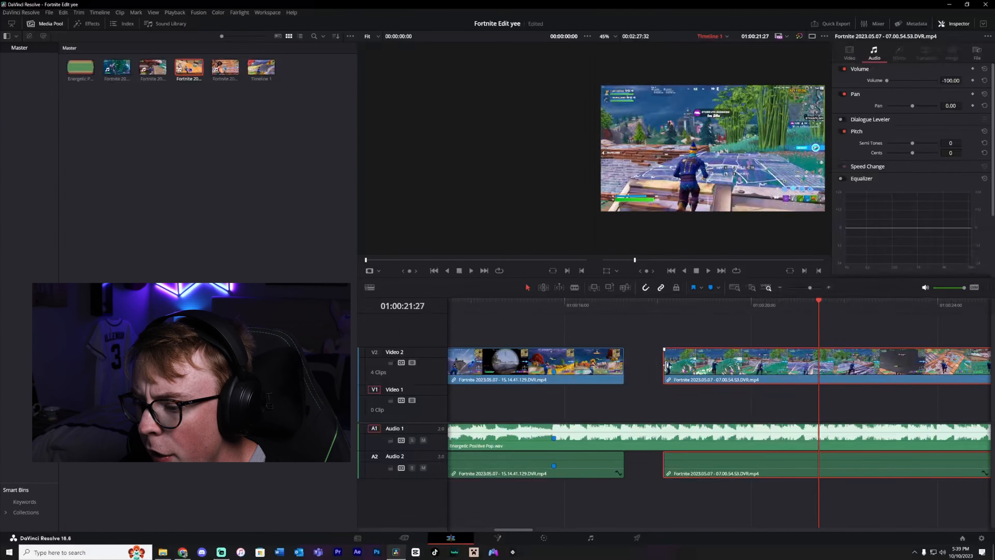
left_click_drag(660, 367, 625, 367)
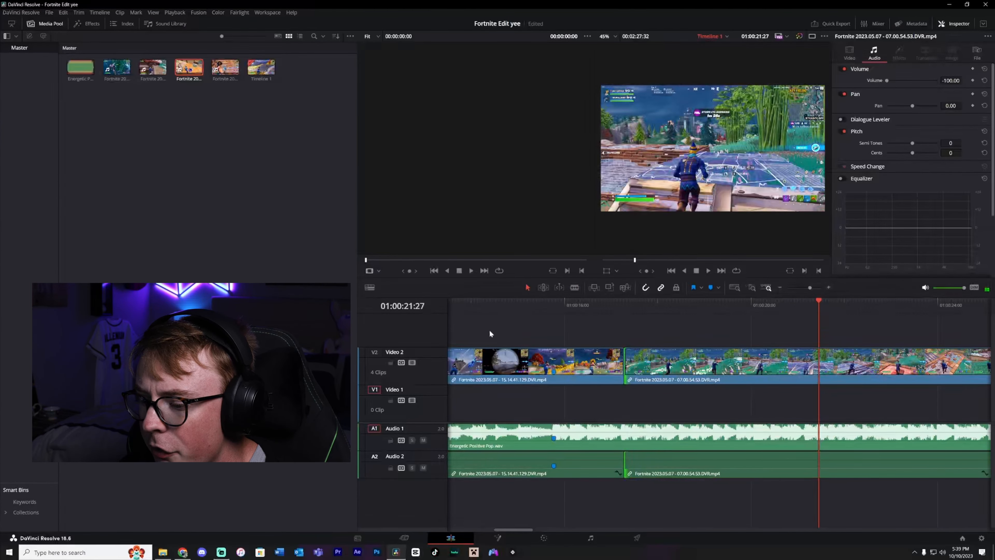
left_click(529, 303)
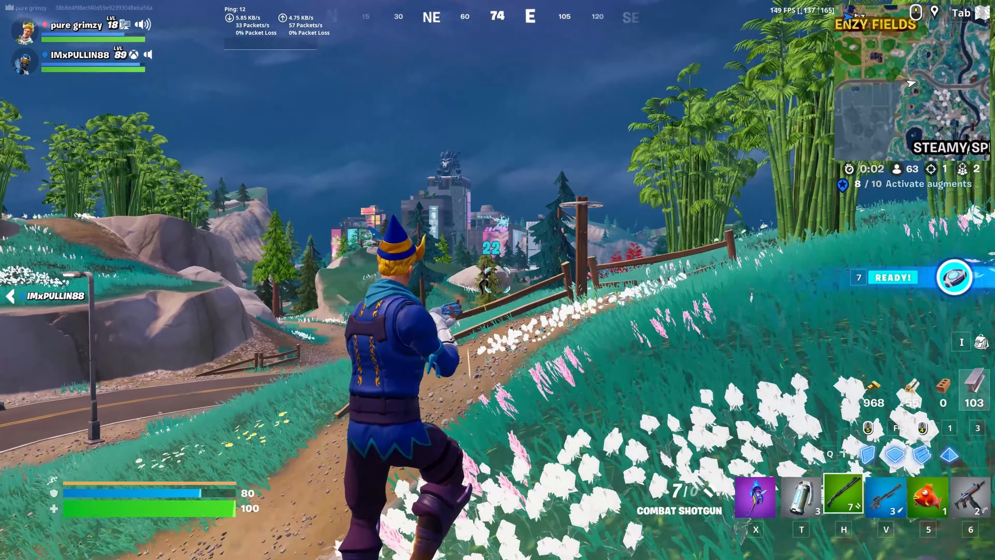
left_click(498, 280)
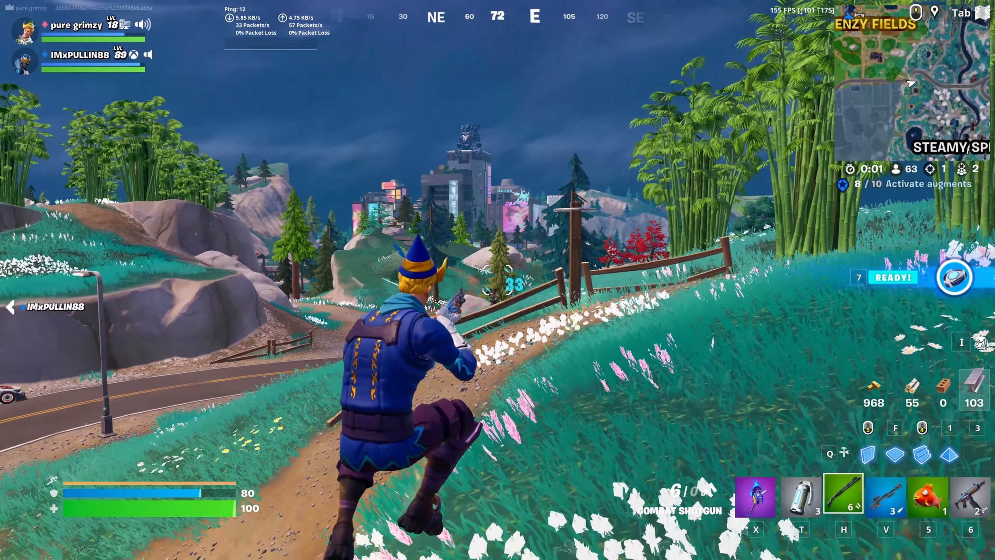
left_click(498, 280)
left_click(498, 280)
left_click(497, 280)
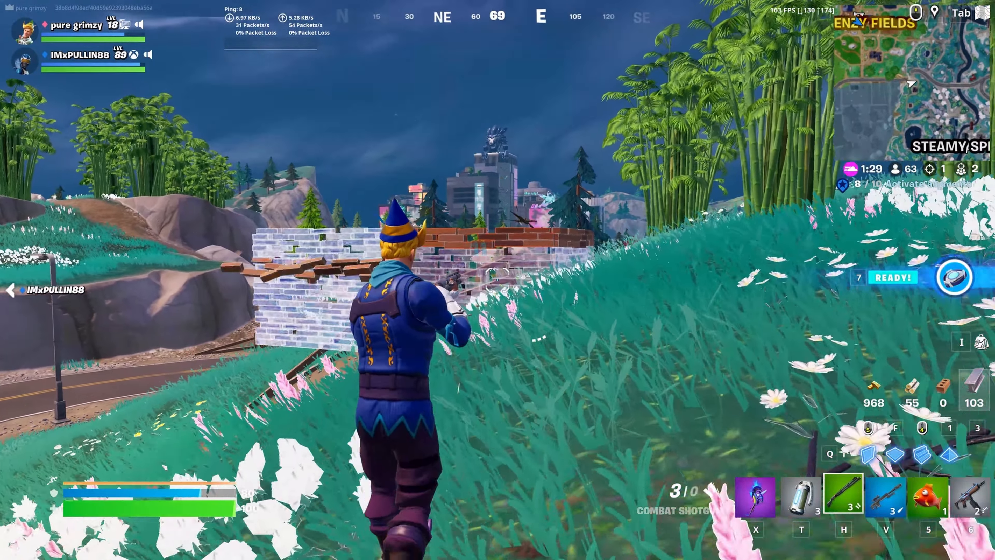
left_click(498, 280)
key("f")
left_click(498, 280)
left_click(497, 280)
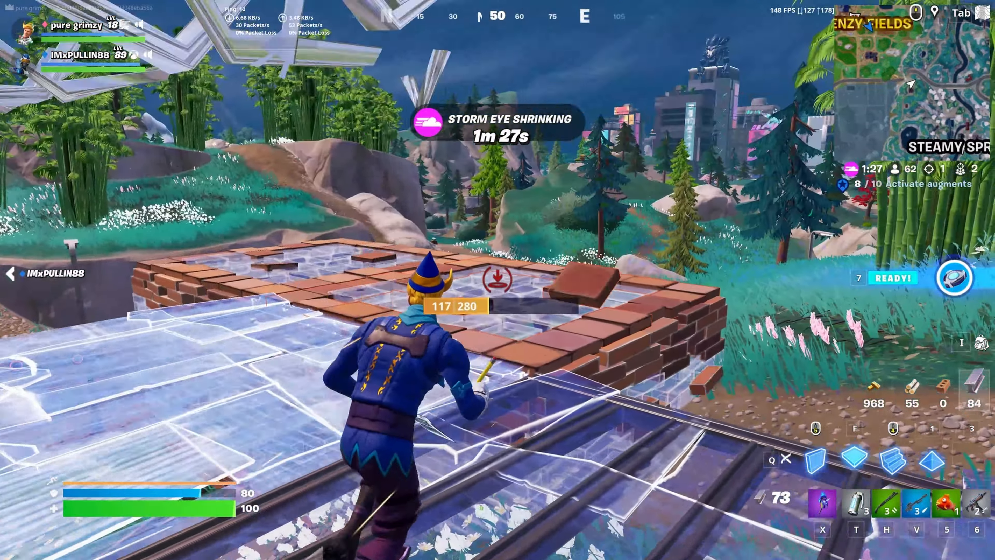
key("6")
key("h")
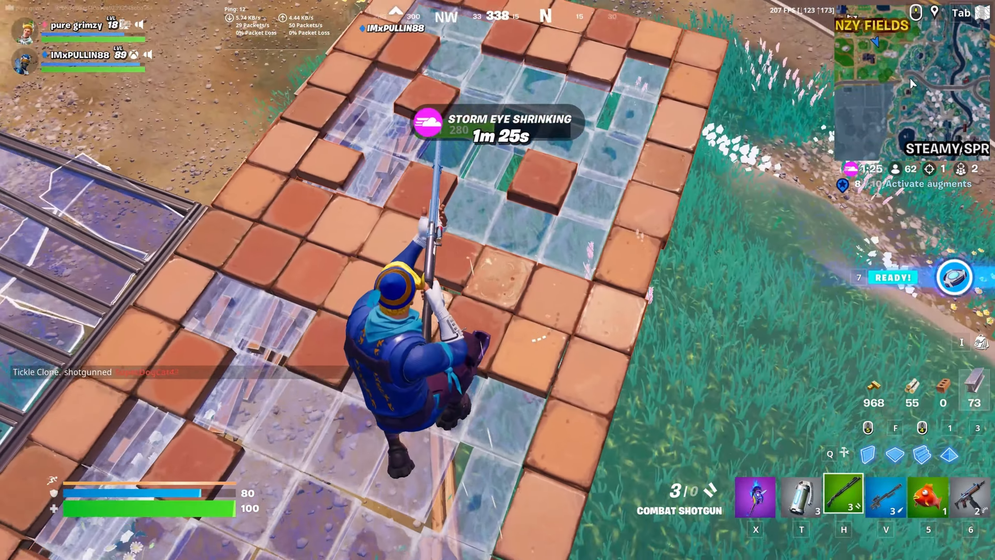
key("d")
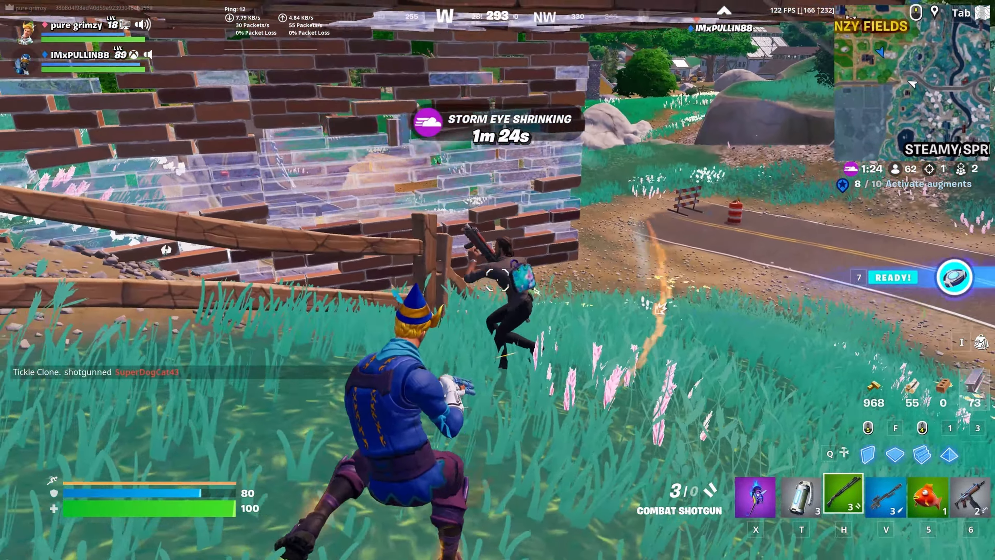
left_click(498, 280)
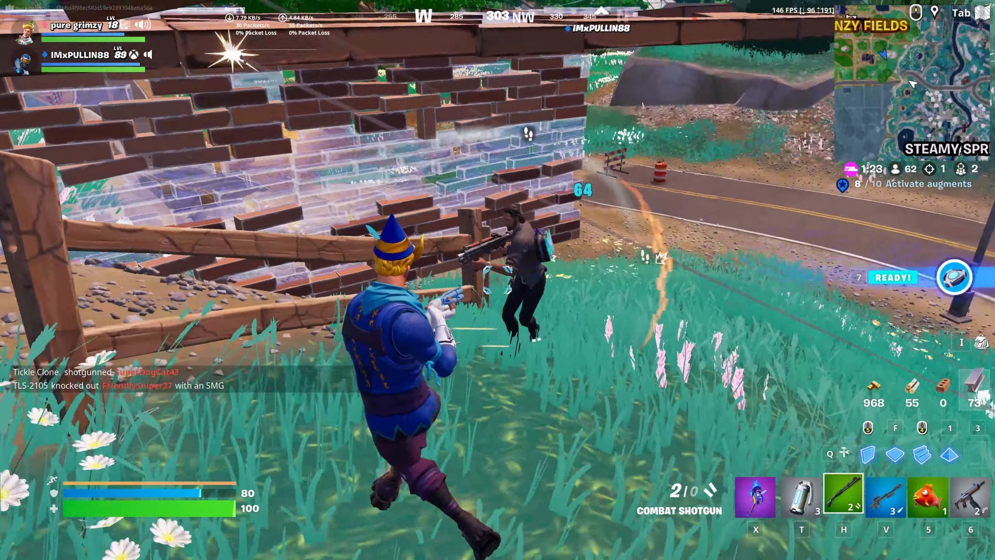
left_click(497, 280)
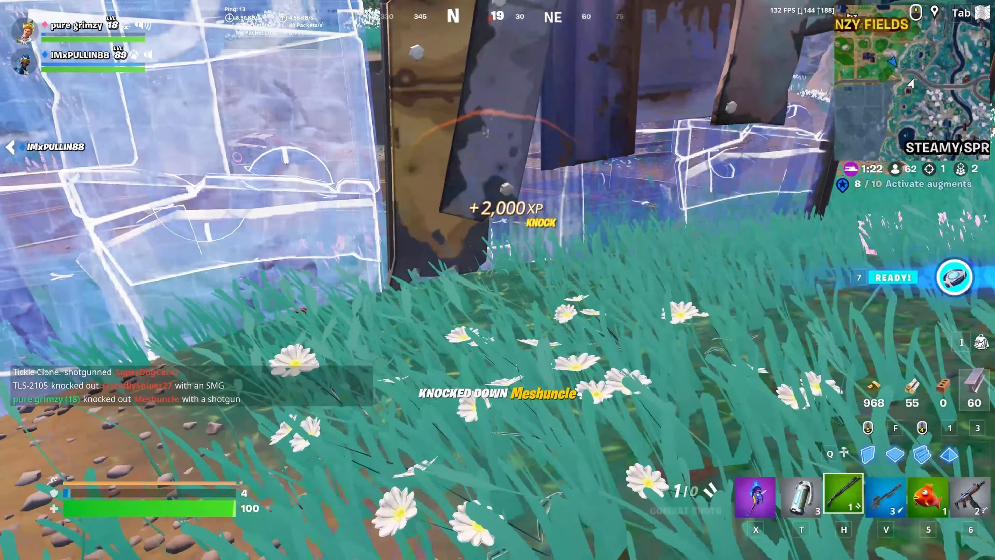
key("f")
left_click(498, 280)
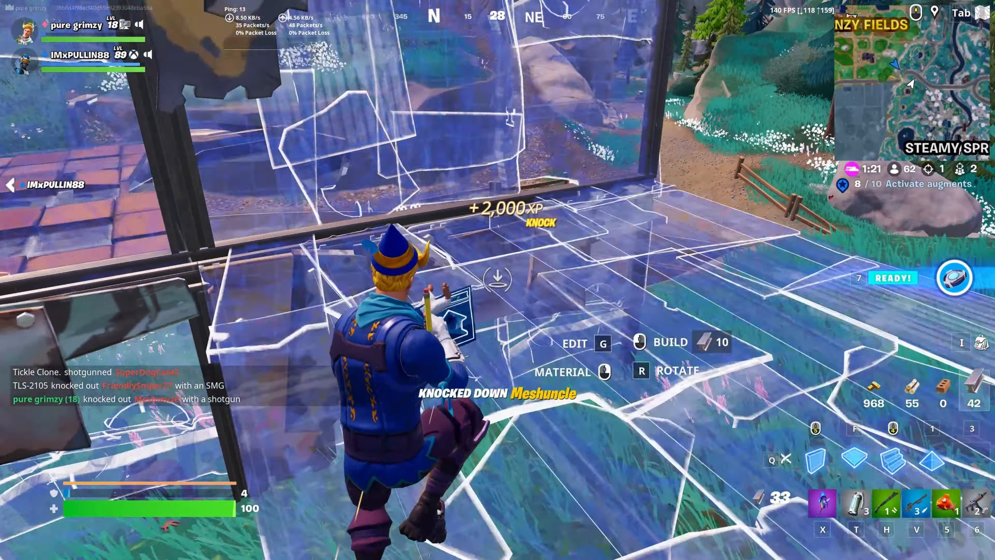
key("h")
left_click(497, 280)
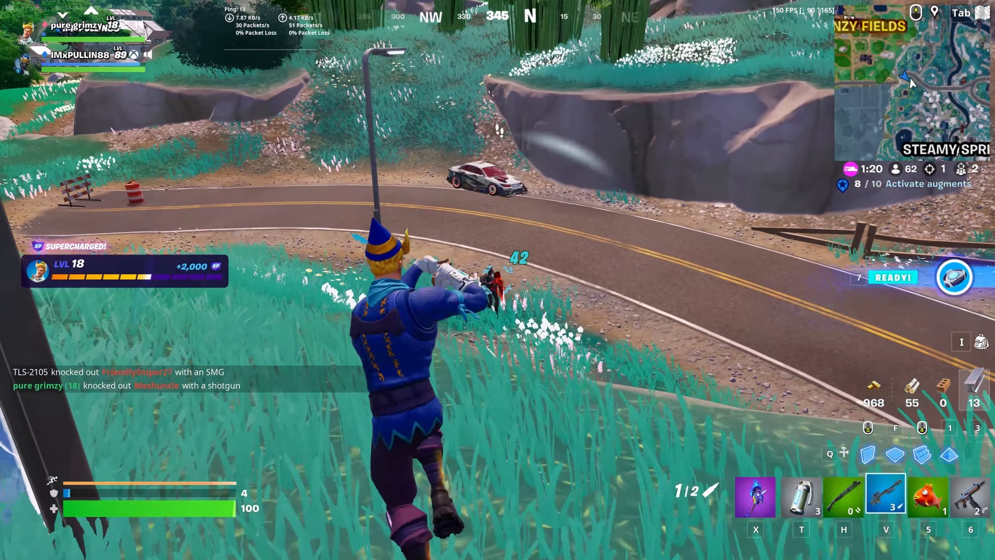
key("v")
right_click(498, 280)
left_click(497, 280)
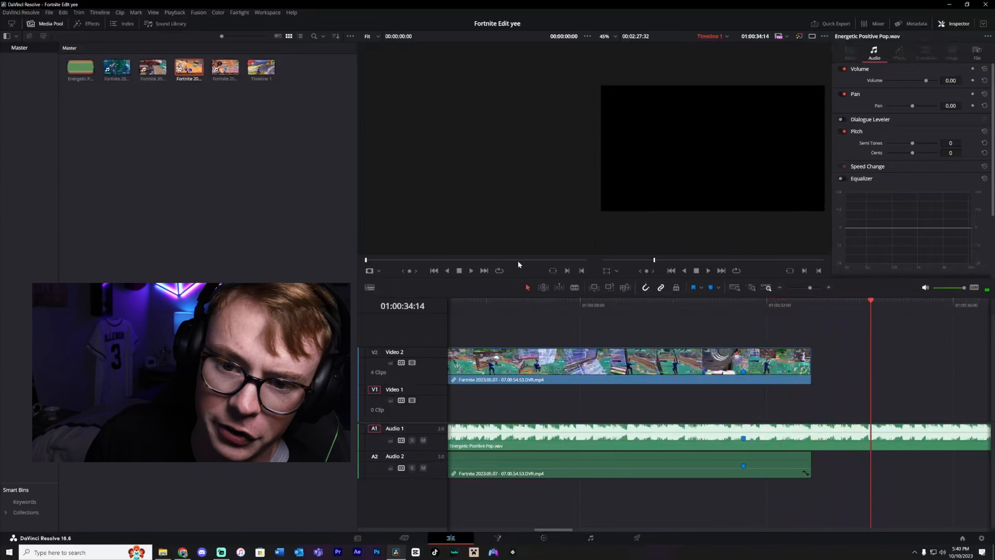
Append the fifth Fortnite clip from the media pool after the fourth clip on the timeline.
left_click_drag(116, 66, 818, 363)
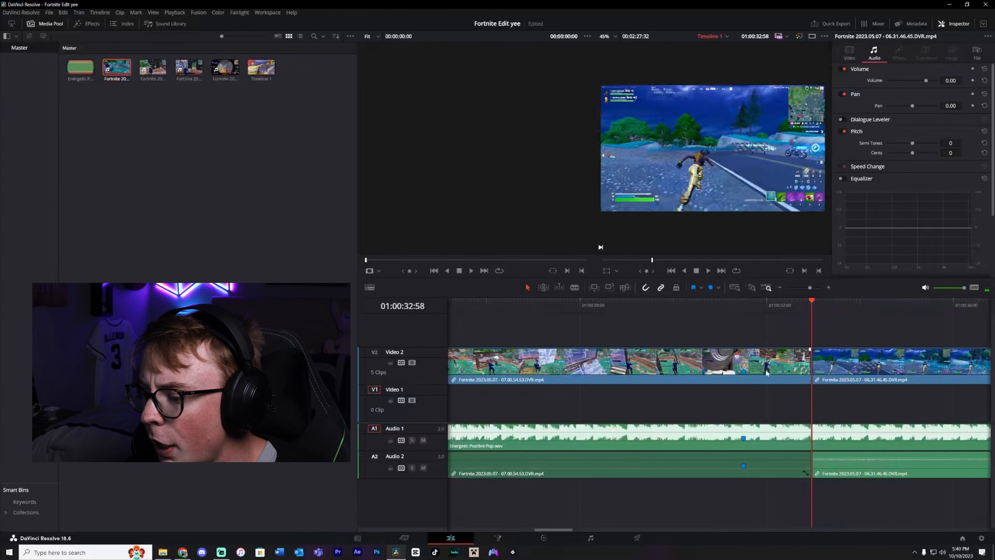
scroll(767, 373, "right", 10)
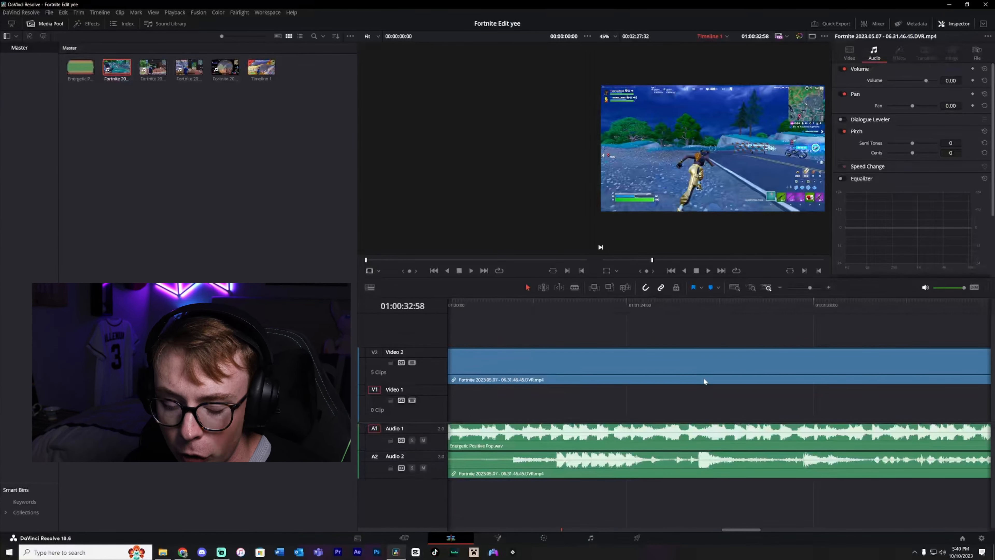
scroll(704, 381, "right", 5)
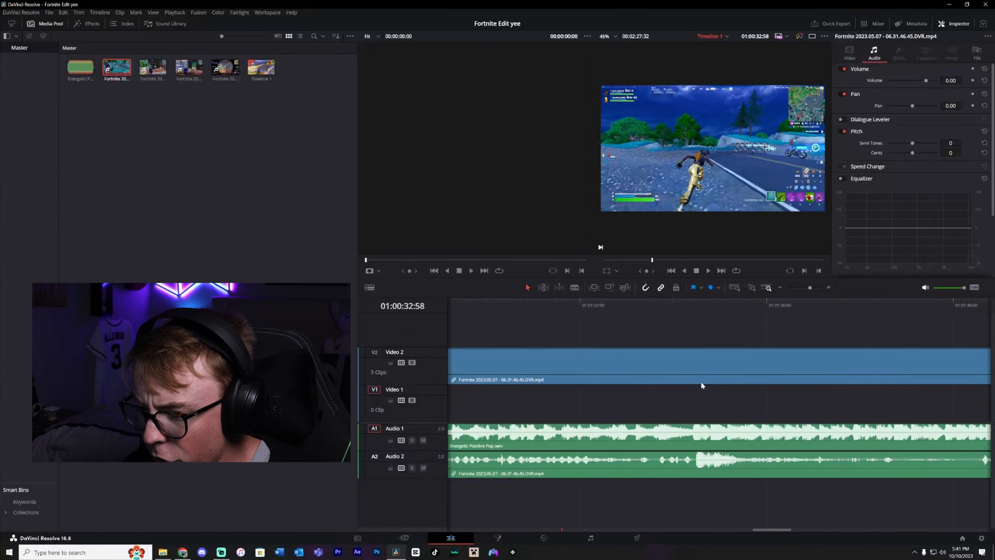
scroll(705, 388, "left", 1)
left_click_drag(800, 303, 778, 302)
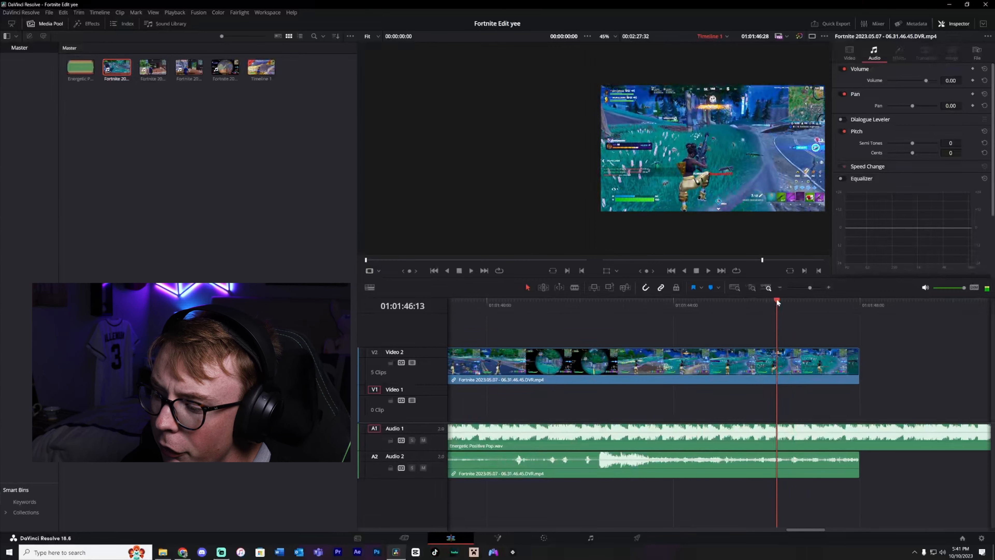
Lower the fifth clip's own audio volume to about -96.86 dB.
left_click(719, 460)
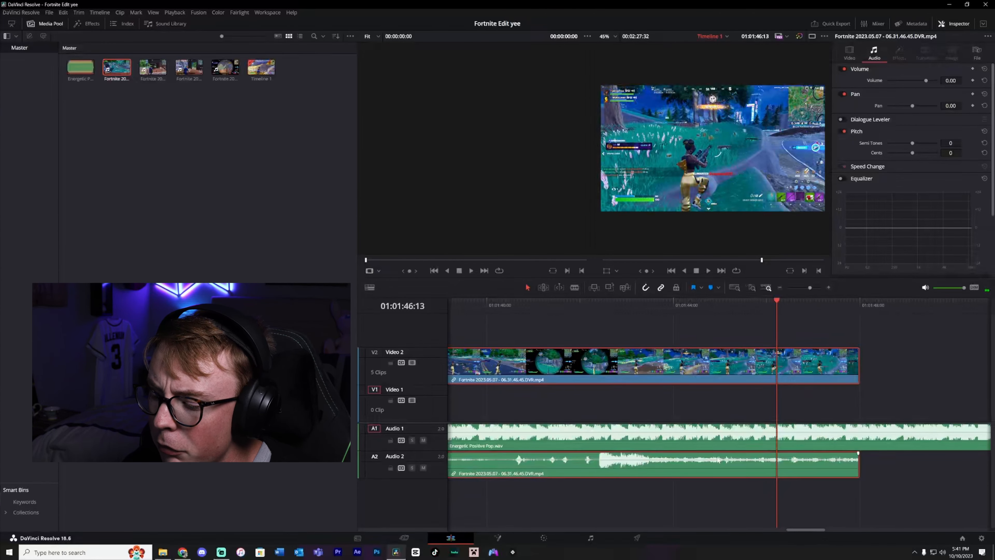
left_click_drag(719, 459, 718, 524)
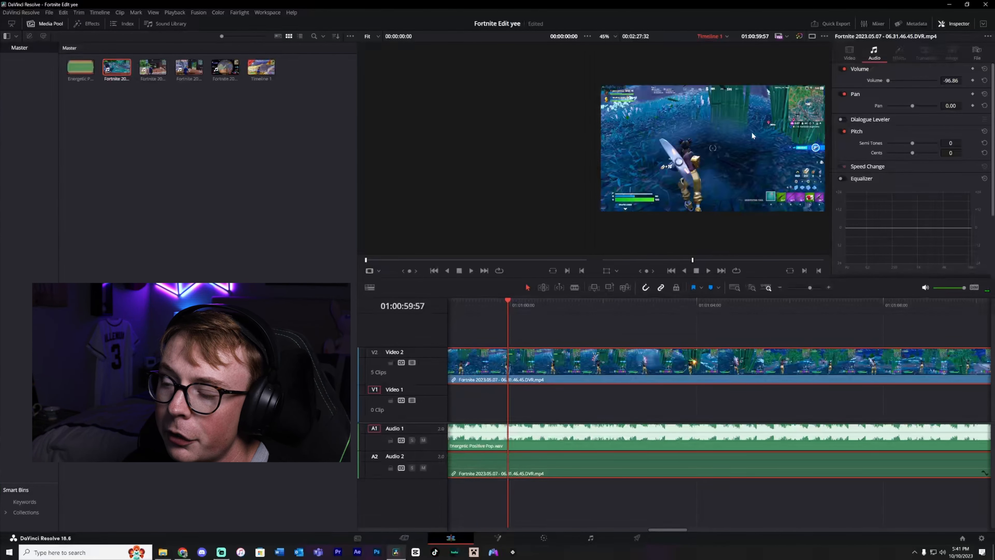
Cut off the start of the fifth clip, delete it and move the rest against the previous clip.
left_click_drag(662, 299, 678, 299)
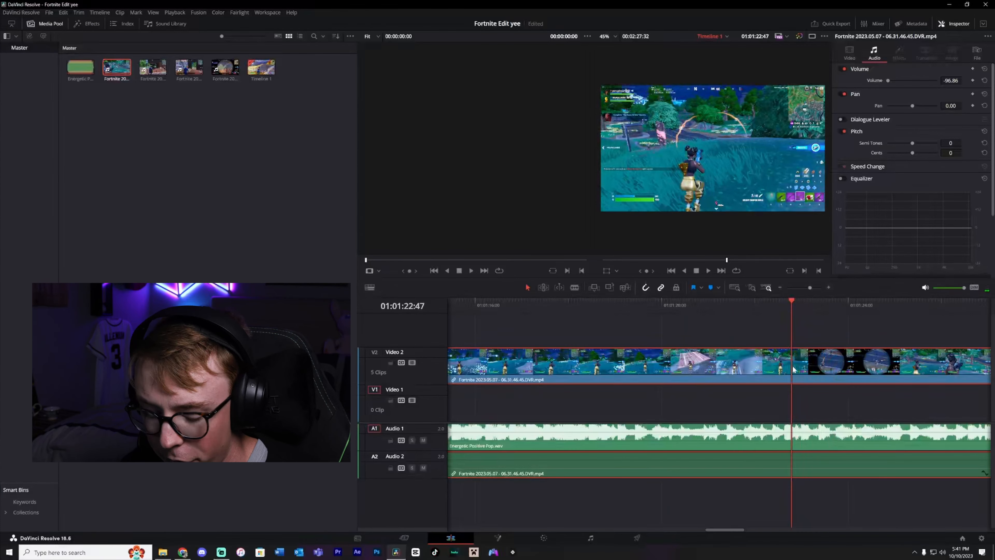
key("b")
left_click(792, 365)
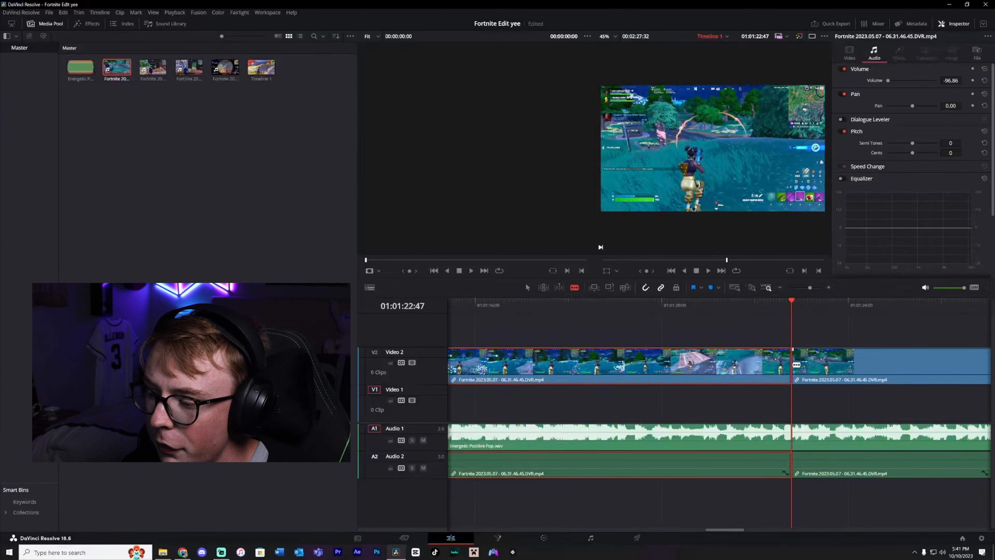
key("a")
key("BackSpace")
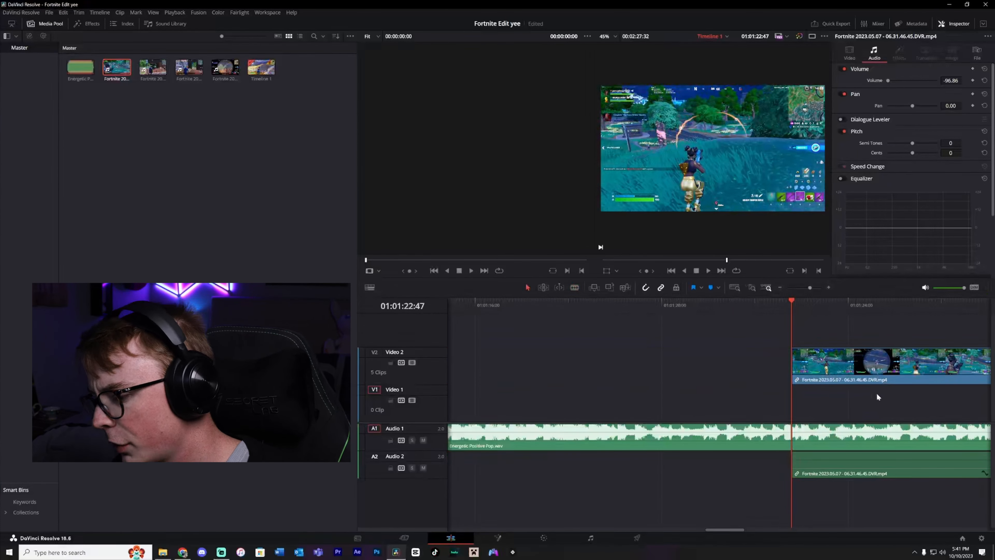
left_click_drag(854, 381, 765, 378)
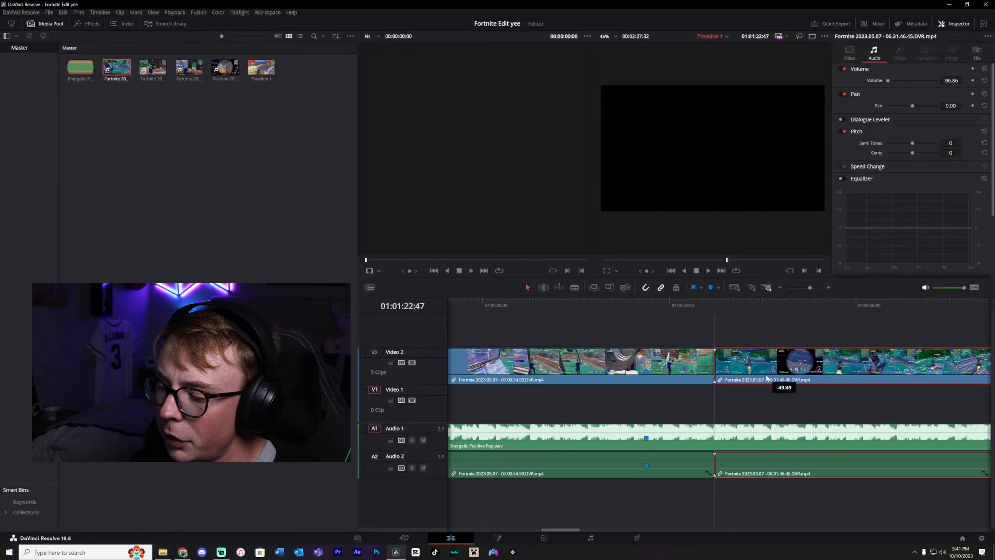
Add a beat marker on the music track at 01:00:35:25.
left_click(828, 306)
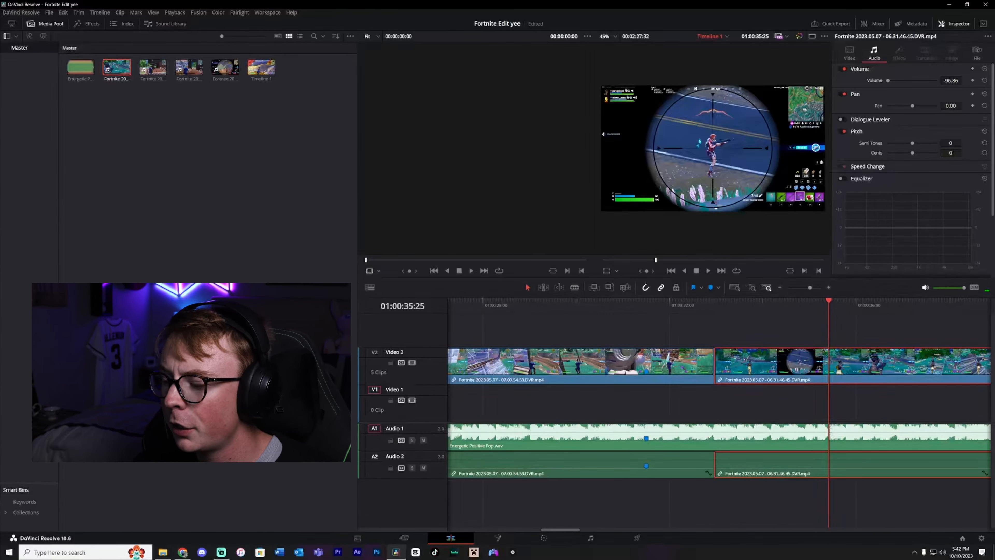
left_click(820, 423)
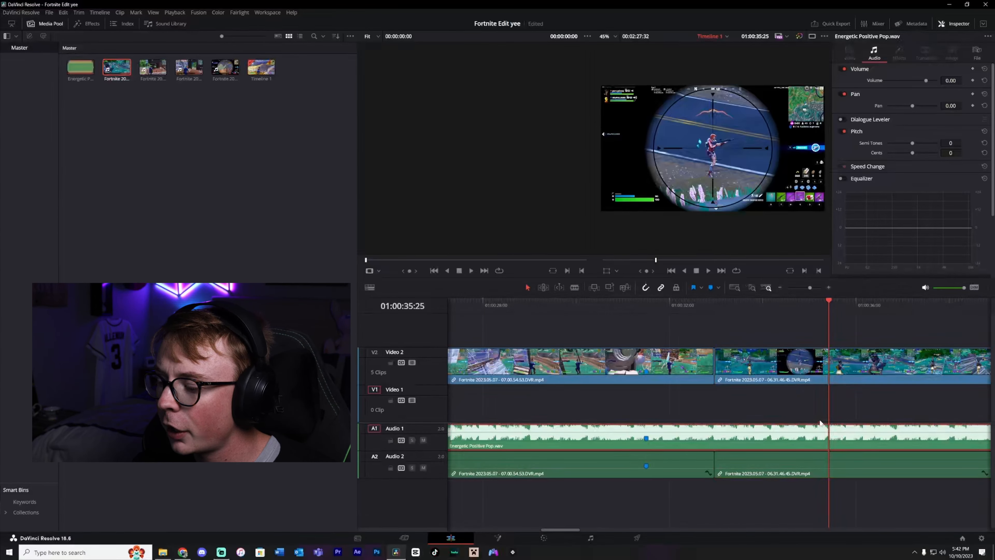
left_click(711, 288)
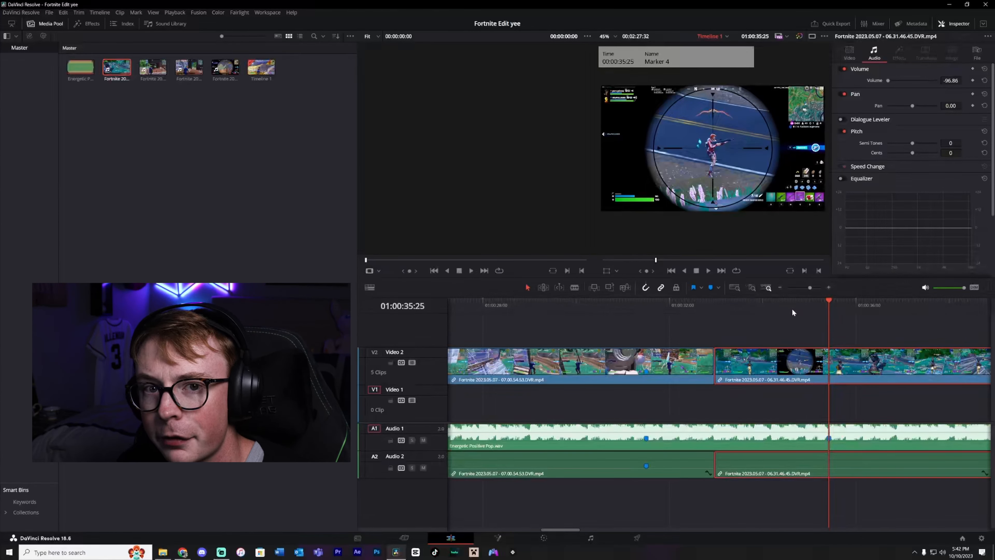
Step frame by frame through the fifth clip and add a clip marker at the sniper shot, about 01:00:35:55.
left_click(794, 371)
key("Right")
key("Right")
key("Right")
key("Right")
key("Right")
key("Right")
key("Right")
key("Right")
key("Right")
key("Right")
key("Right")
key("Right")
key("Right")
key("Right")
key("Right")
key("Right")
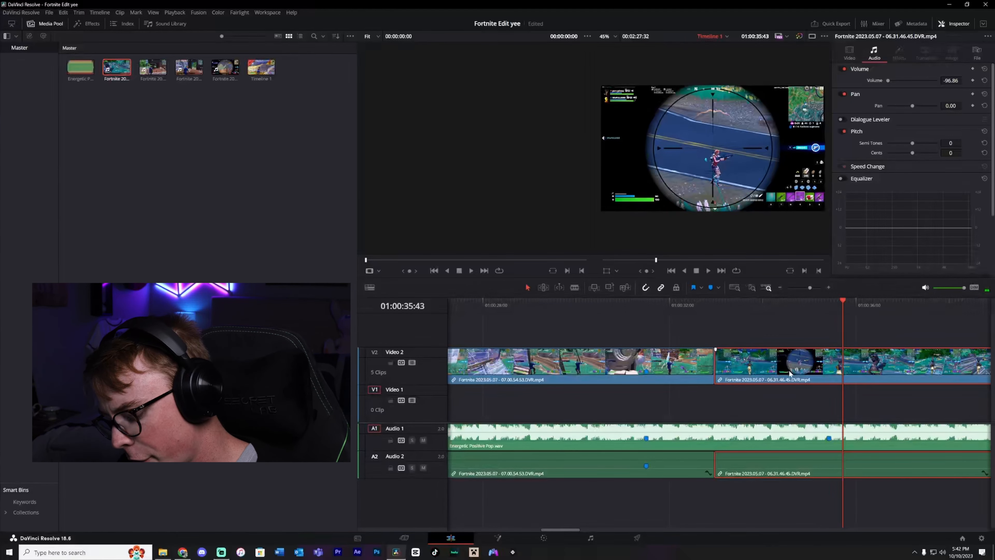
key("Right")
key("Right")
key("Right")
key("Right")
key("Right")
key("Right")
key("Right")
key("Right")
key("Right")
key("Right")
key("Right")
key("Right")
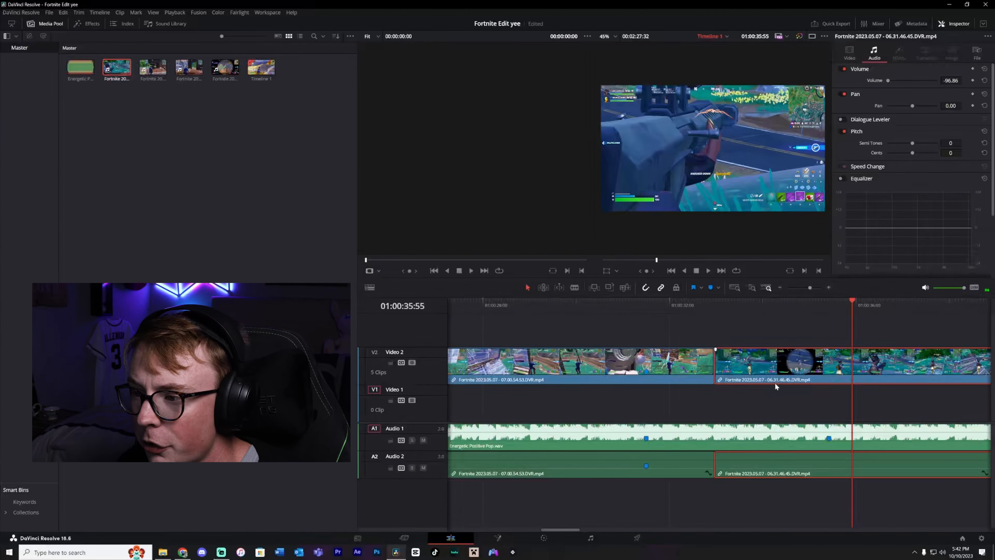
left_click(710, 288)
Trim and slide the fifth clip so its marker aligns with the music beat marker, leaving no gap.
left_click_drag(719, 373, 751, 373)
left_click_drag(824, 378, 801, 377)
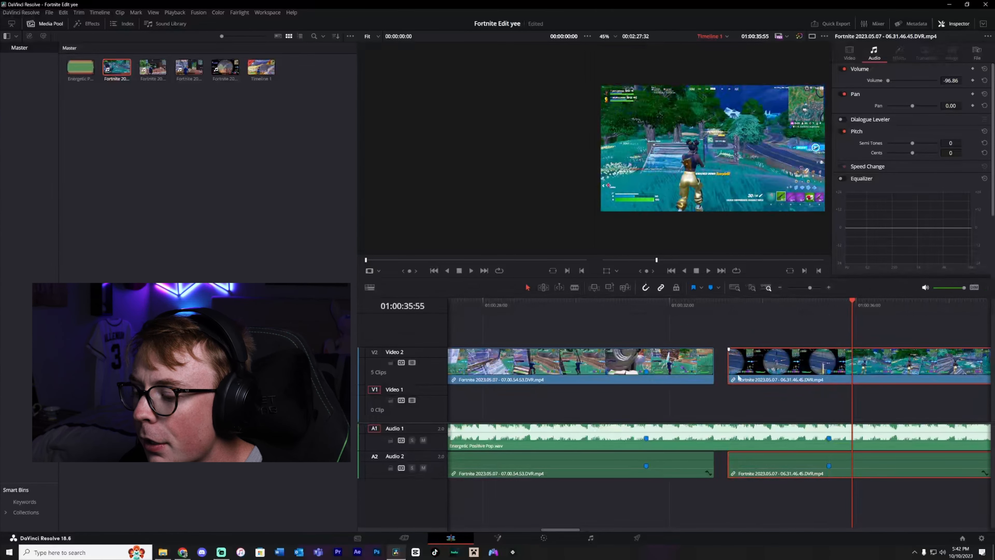
left_click_drag(735, 367, 723, 367)
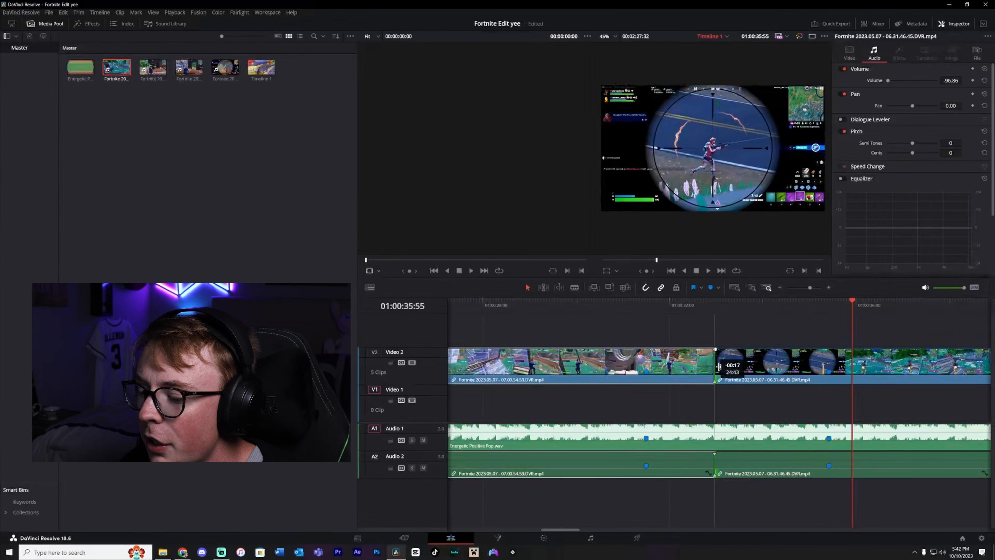
Play the timeline from 01:00:31:00 to review the edit.
left_click(622, 305)
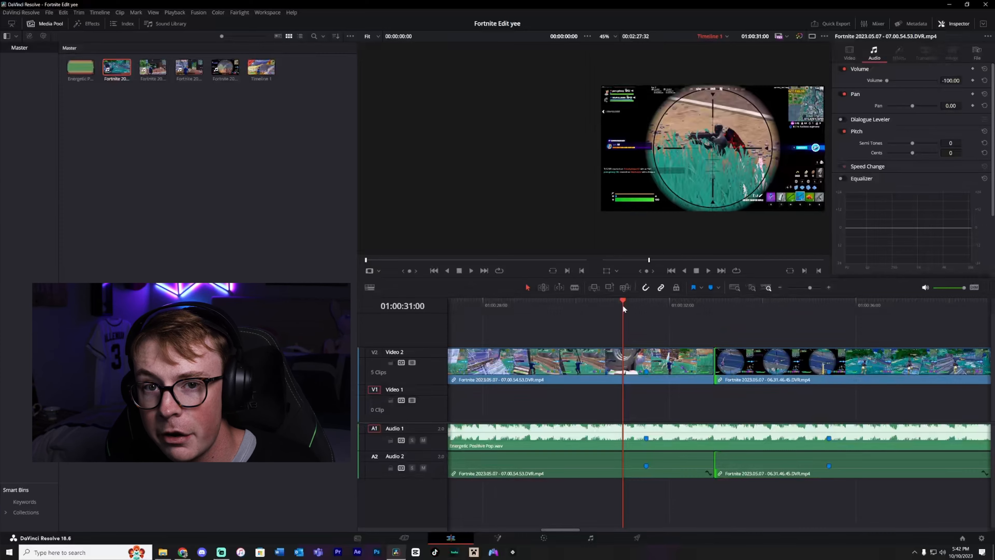
key("space")
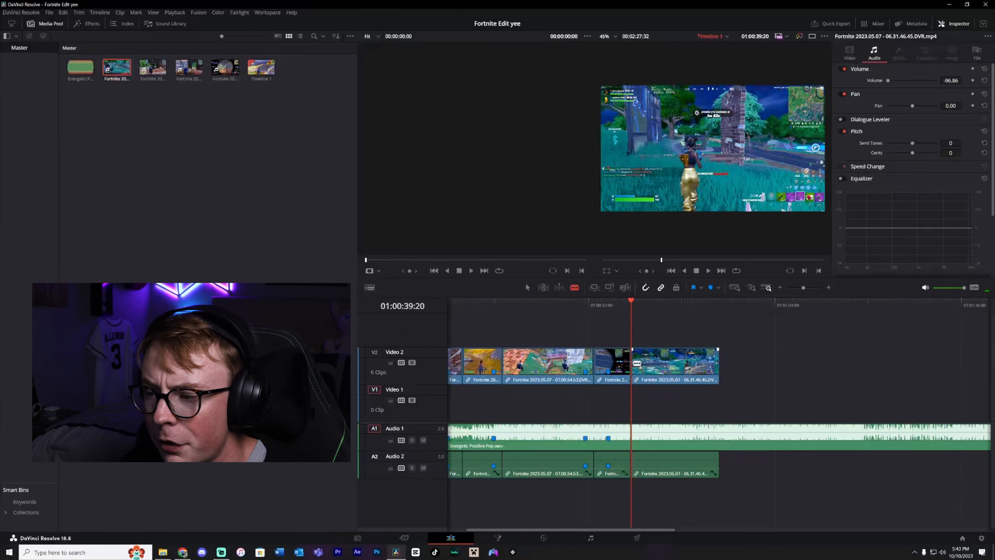
Scrub the playhead back to the fifth clip and play past the beat marker to review the cut.
key("a")
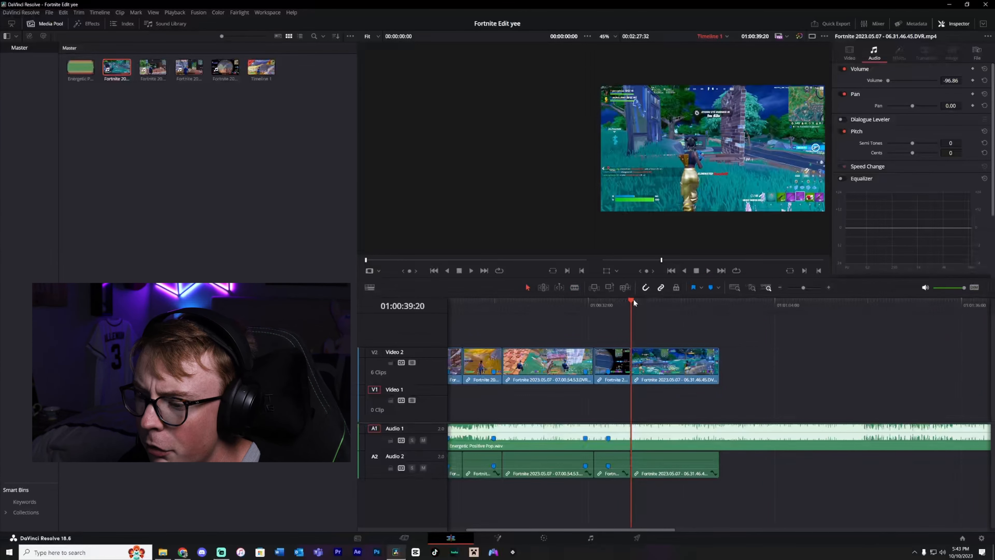
left_click_drag(633, 300, 653, 301)
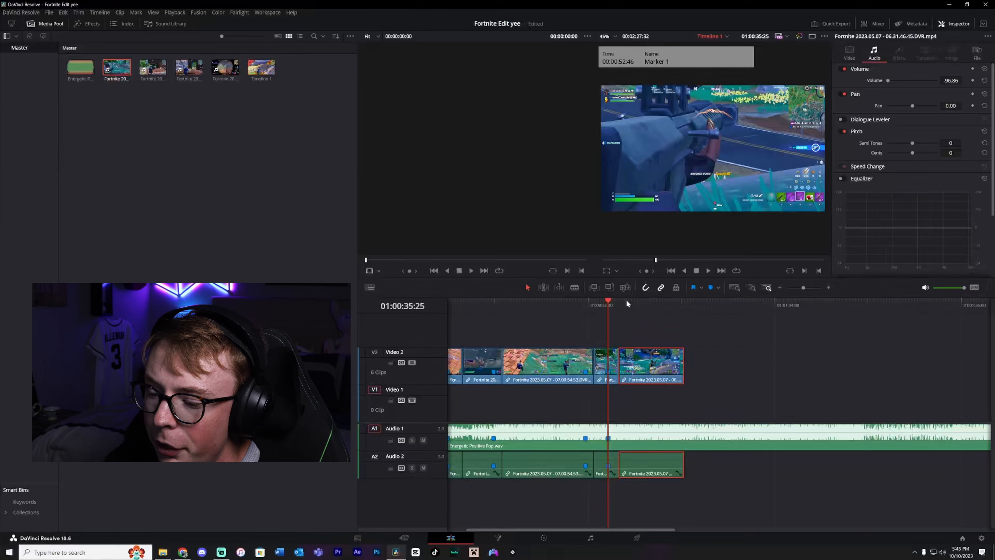
key("space")
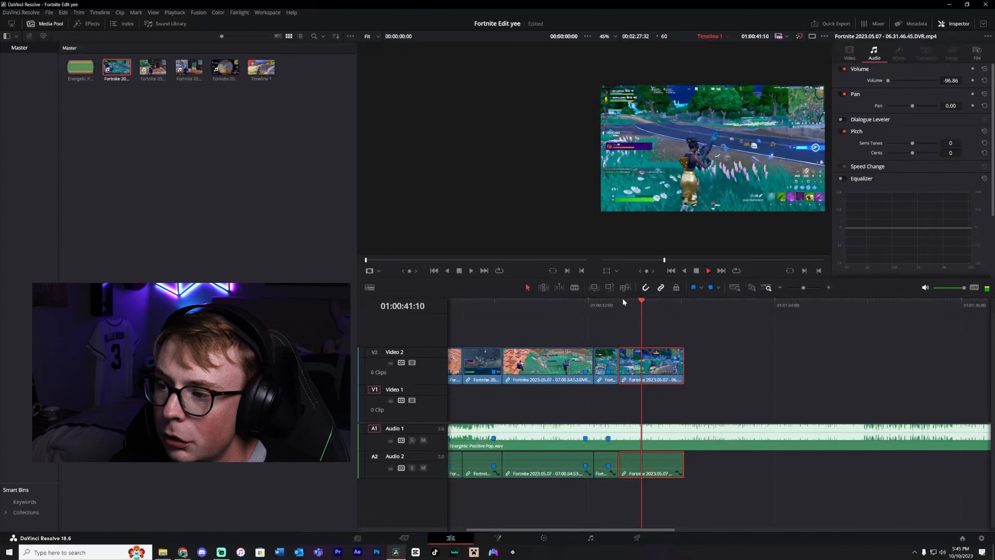
key("space")
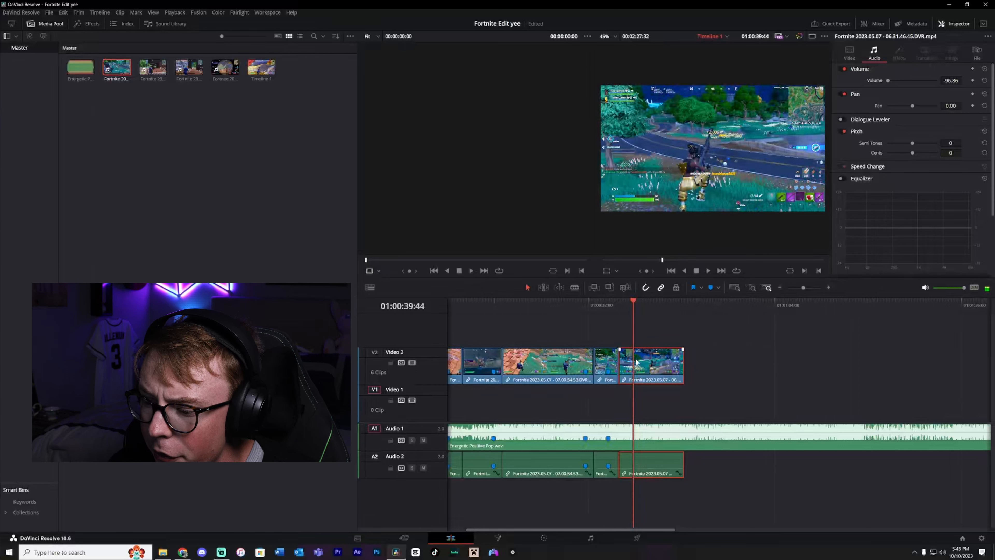
Blade out a section of the last clip, delete it, and slide the remaining part left to close the gap.
key("b")
left_click(636, 362)
left_click(648, 300)
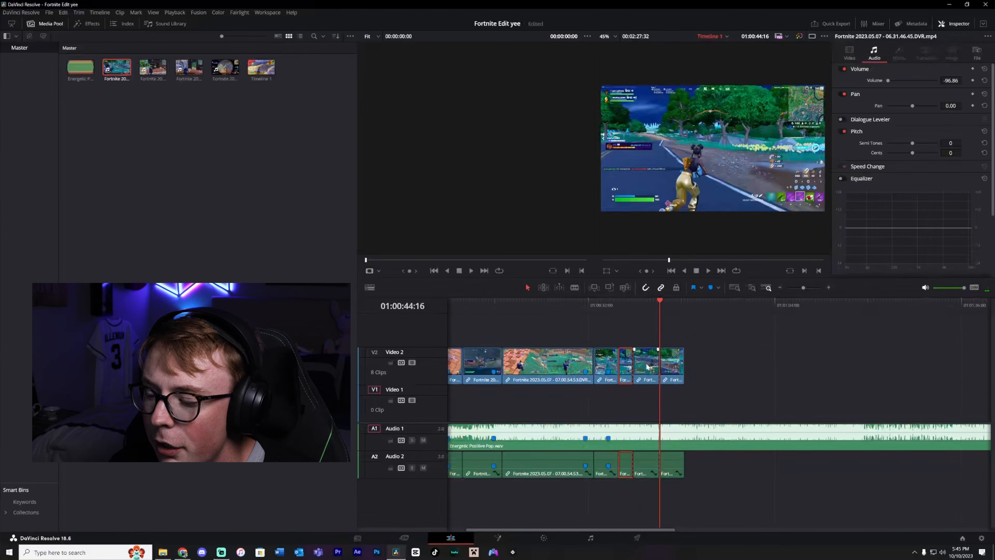
key("BackSpace")
left_click_drag(673, 372, 646, 373)
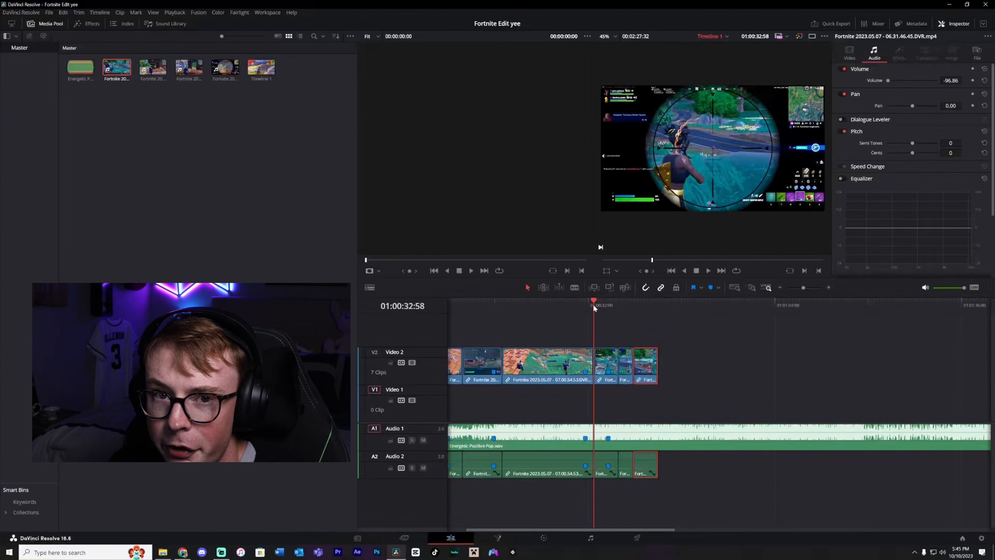
Play to the end of the video, cut the music track there, and delete the leftover audio.
key("space")
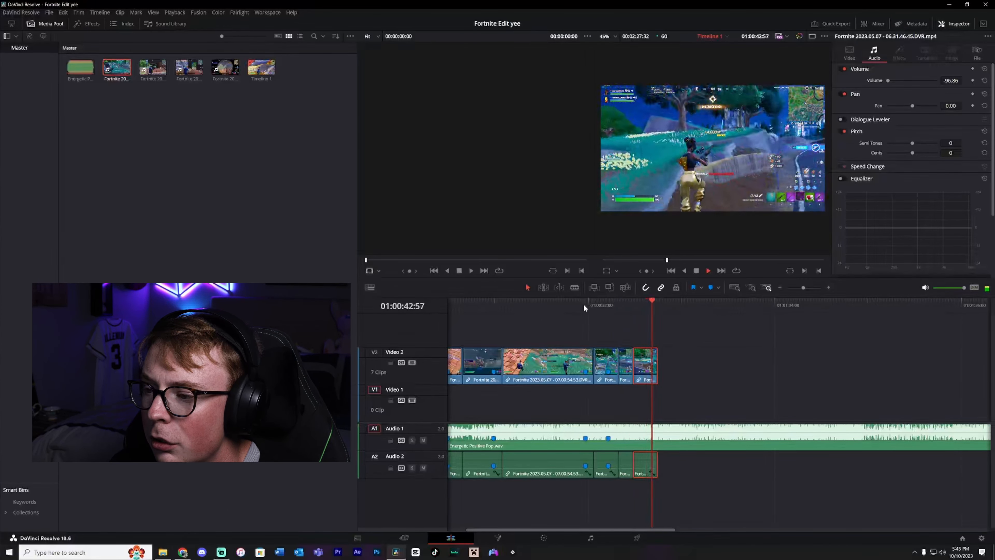
left_click_drag(657, 364, 655, 360)
key("ctrl+b")
left_click(685, 442)
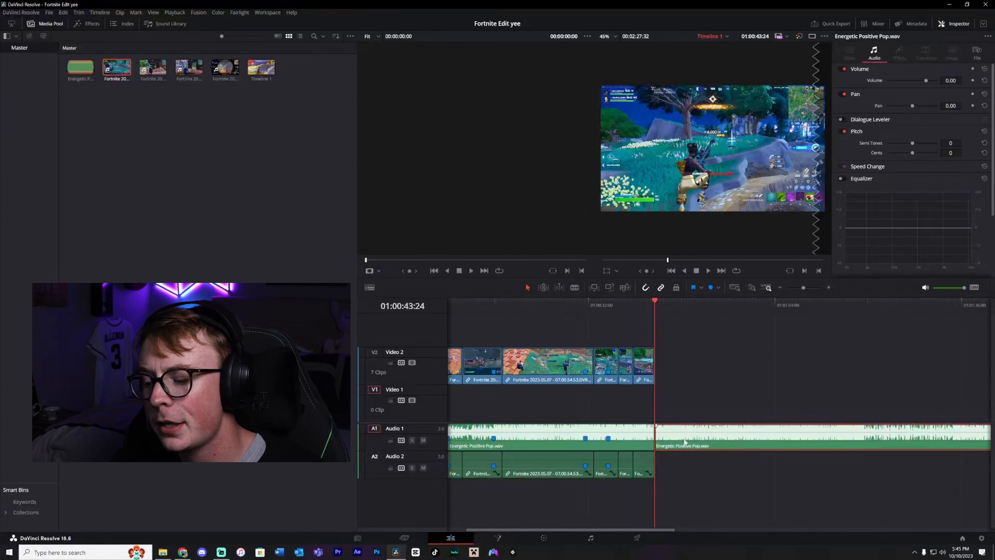
key("Delete")
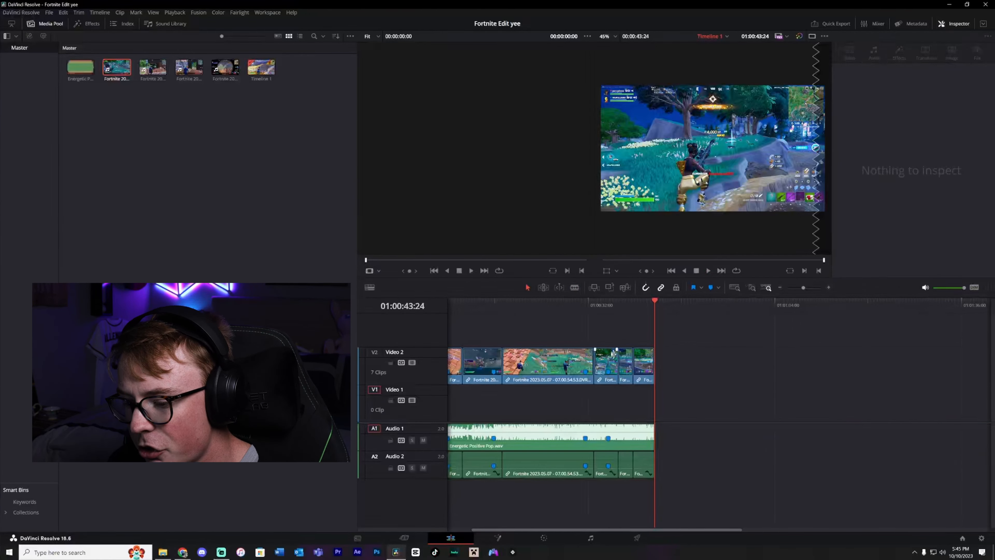
Zoom into the end of the timeline and add a clip marker on the selected clip at about 01:00:37:17.
scroll(545, 411, "left", 2)
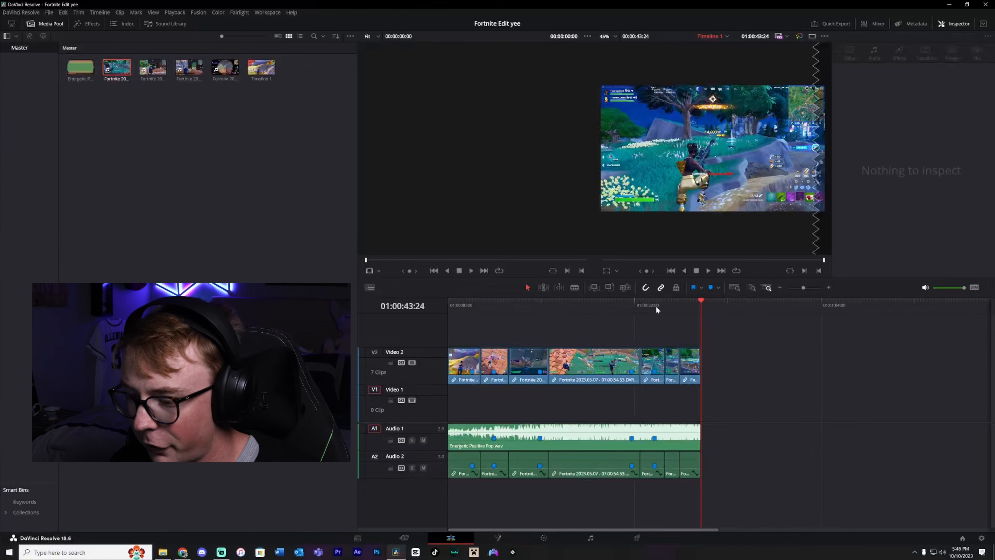
left_click(666, 302)
left_click(829, 287)
left_click(828, 287)
left_click(828, 287)
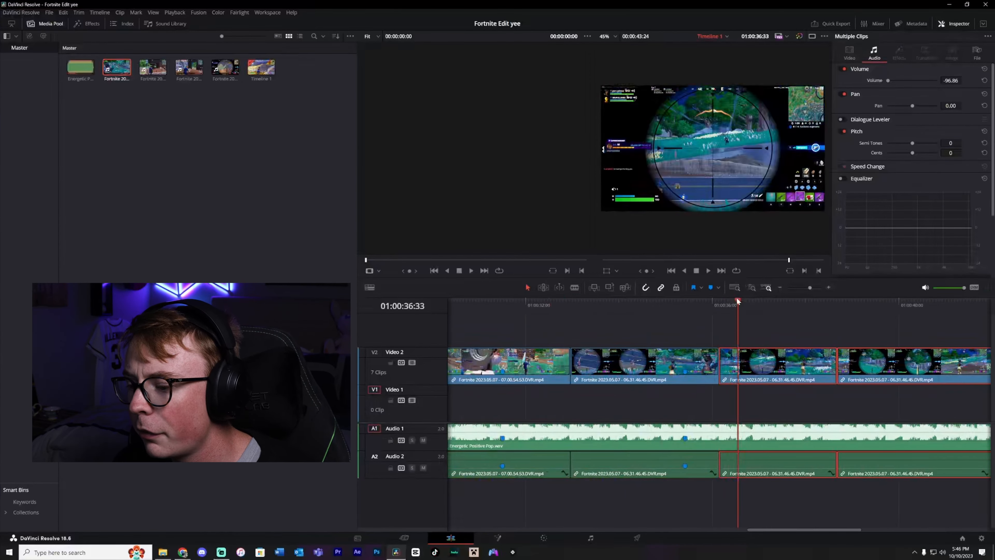
left_click_drag(738, 302, 772, 303)
left_click(712, 287)
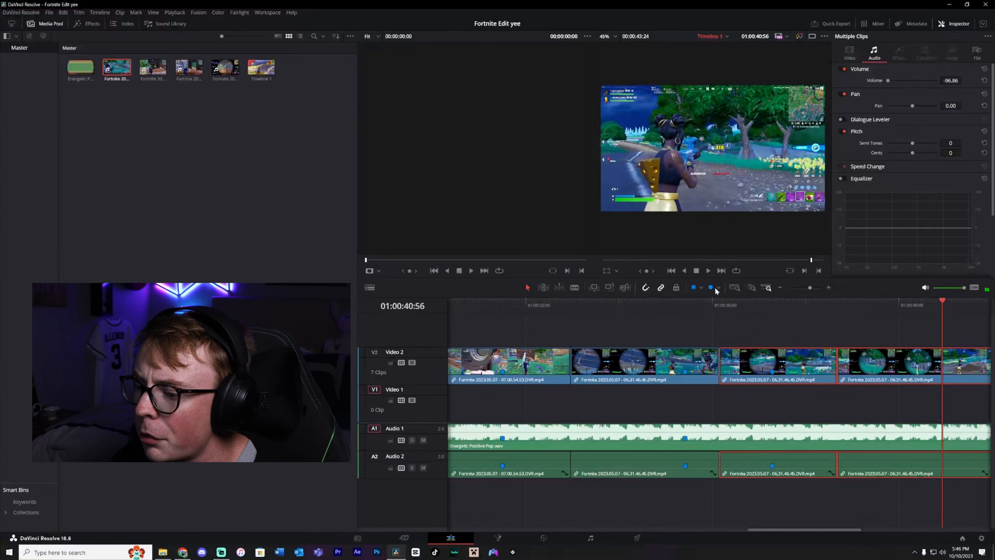
left_click(712, 288)
Add a beat marker on the music track at 01:00:36:54 and slide the clip left so its marker aligns with it.
left_click_drag(800, 304, 773, 304)
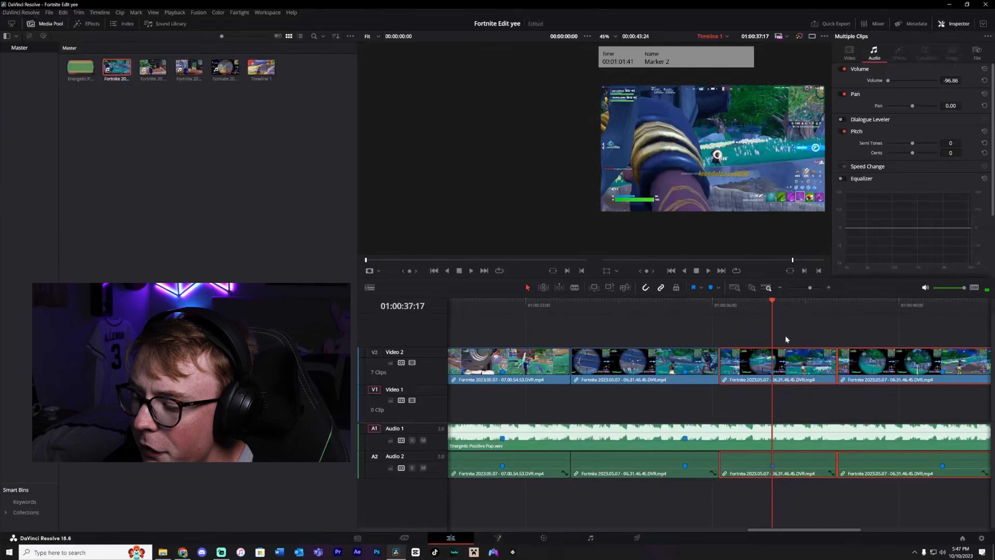
left_click(755, 302)
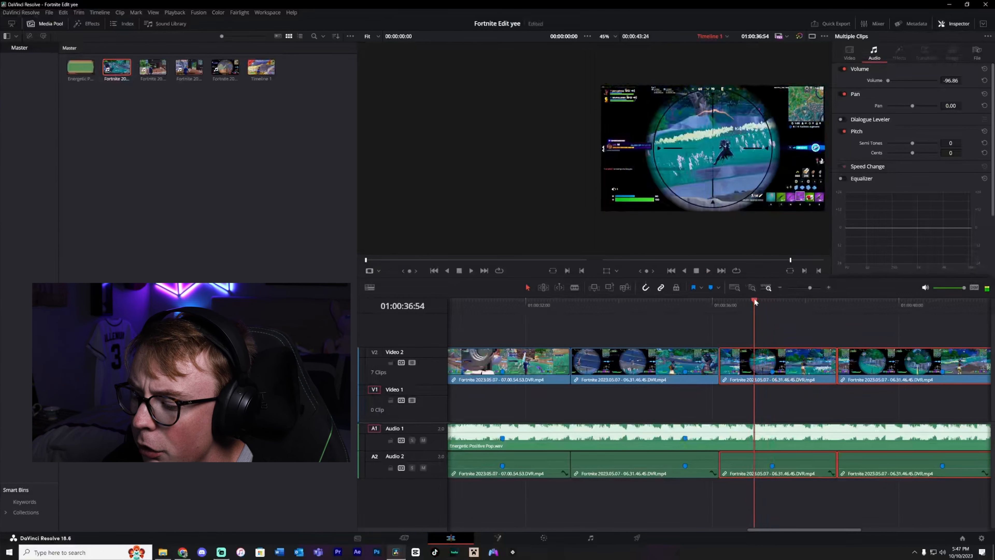
left_click(750, 435)
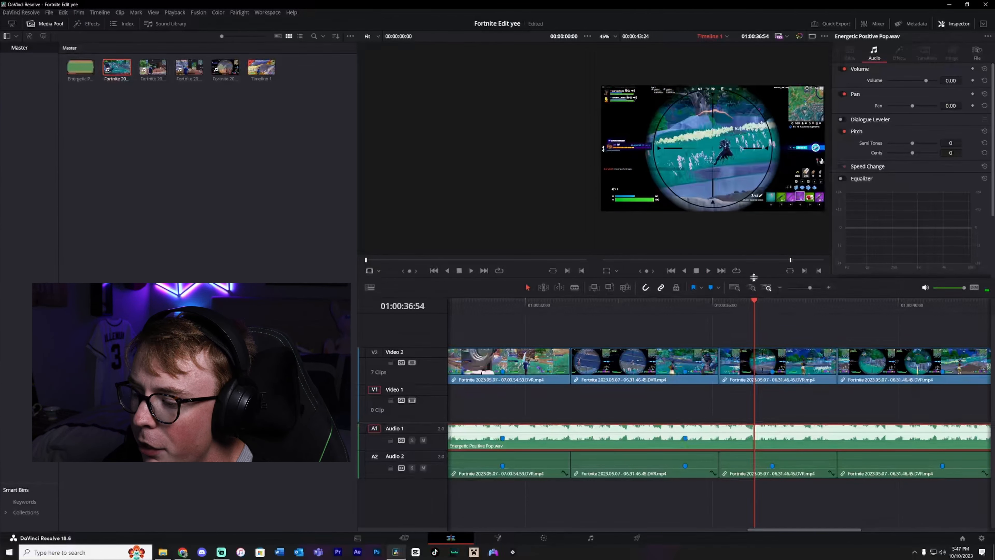
left_click(711, 288)
left_click_drag(730, 349, 709, 366)
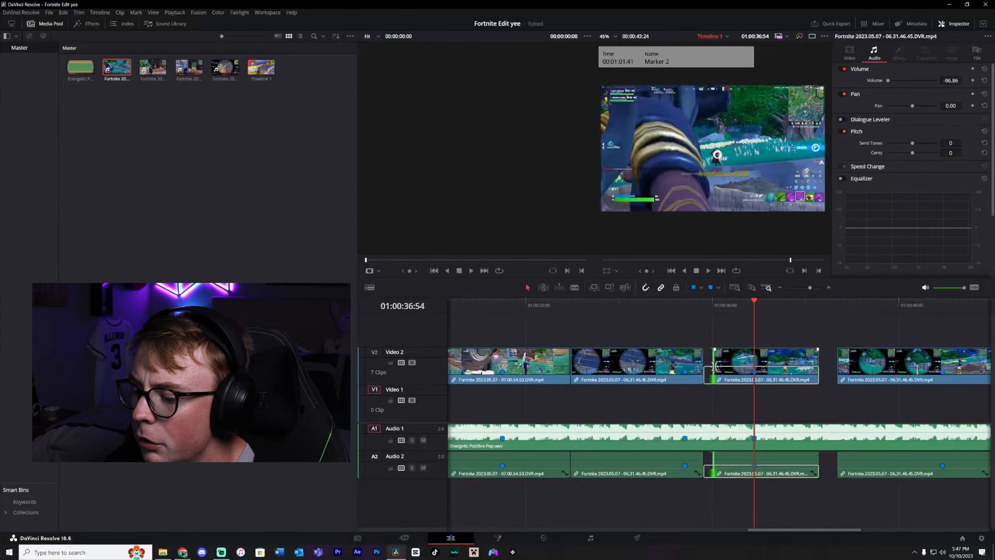
Play the timeline from before the realigned clip to review the edit.
left_click(613, 303)
key("space")
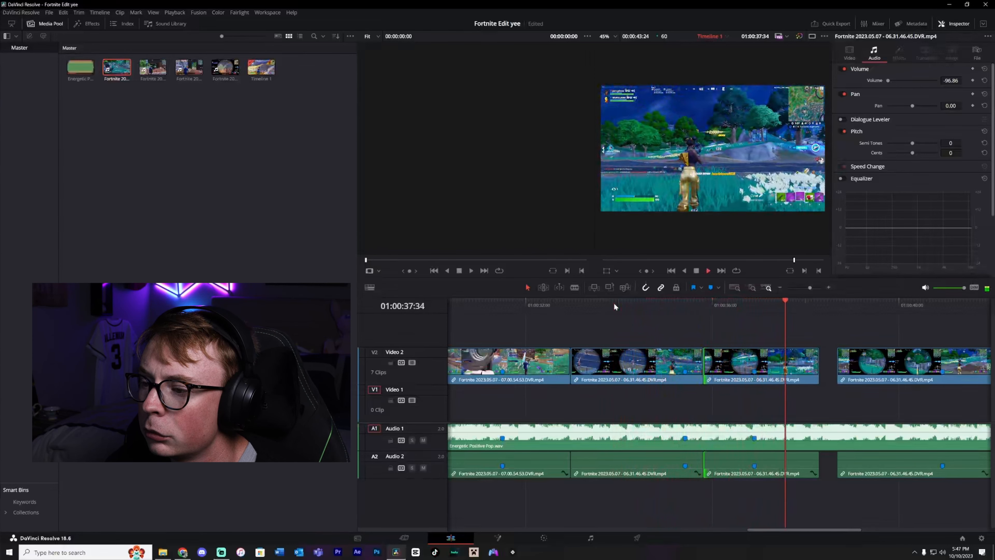
key("space")
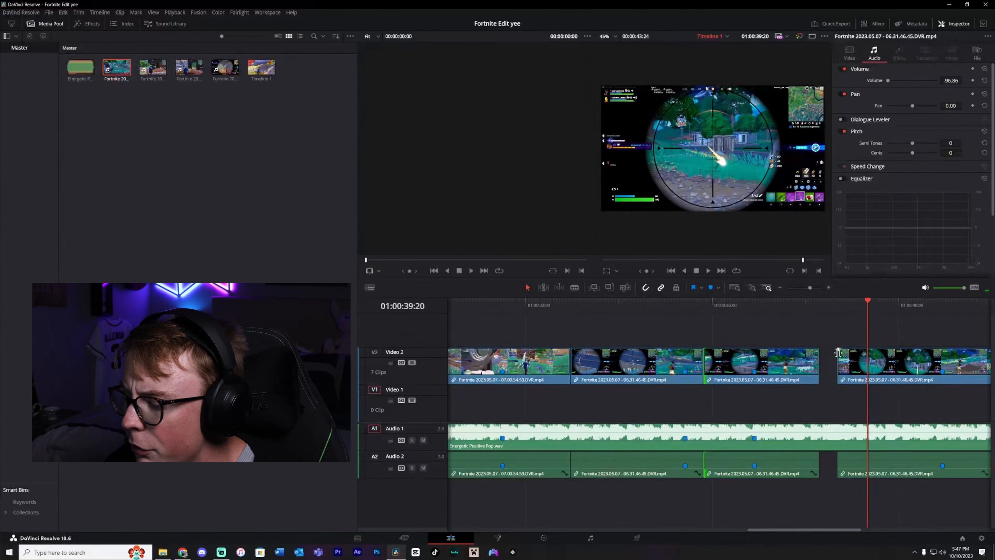